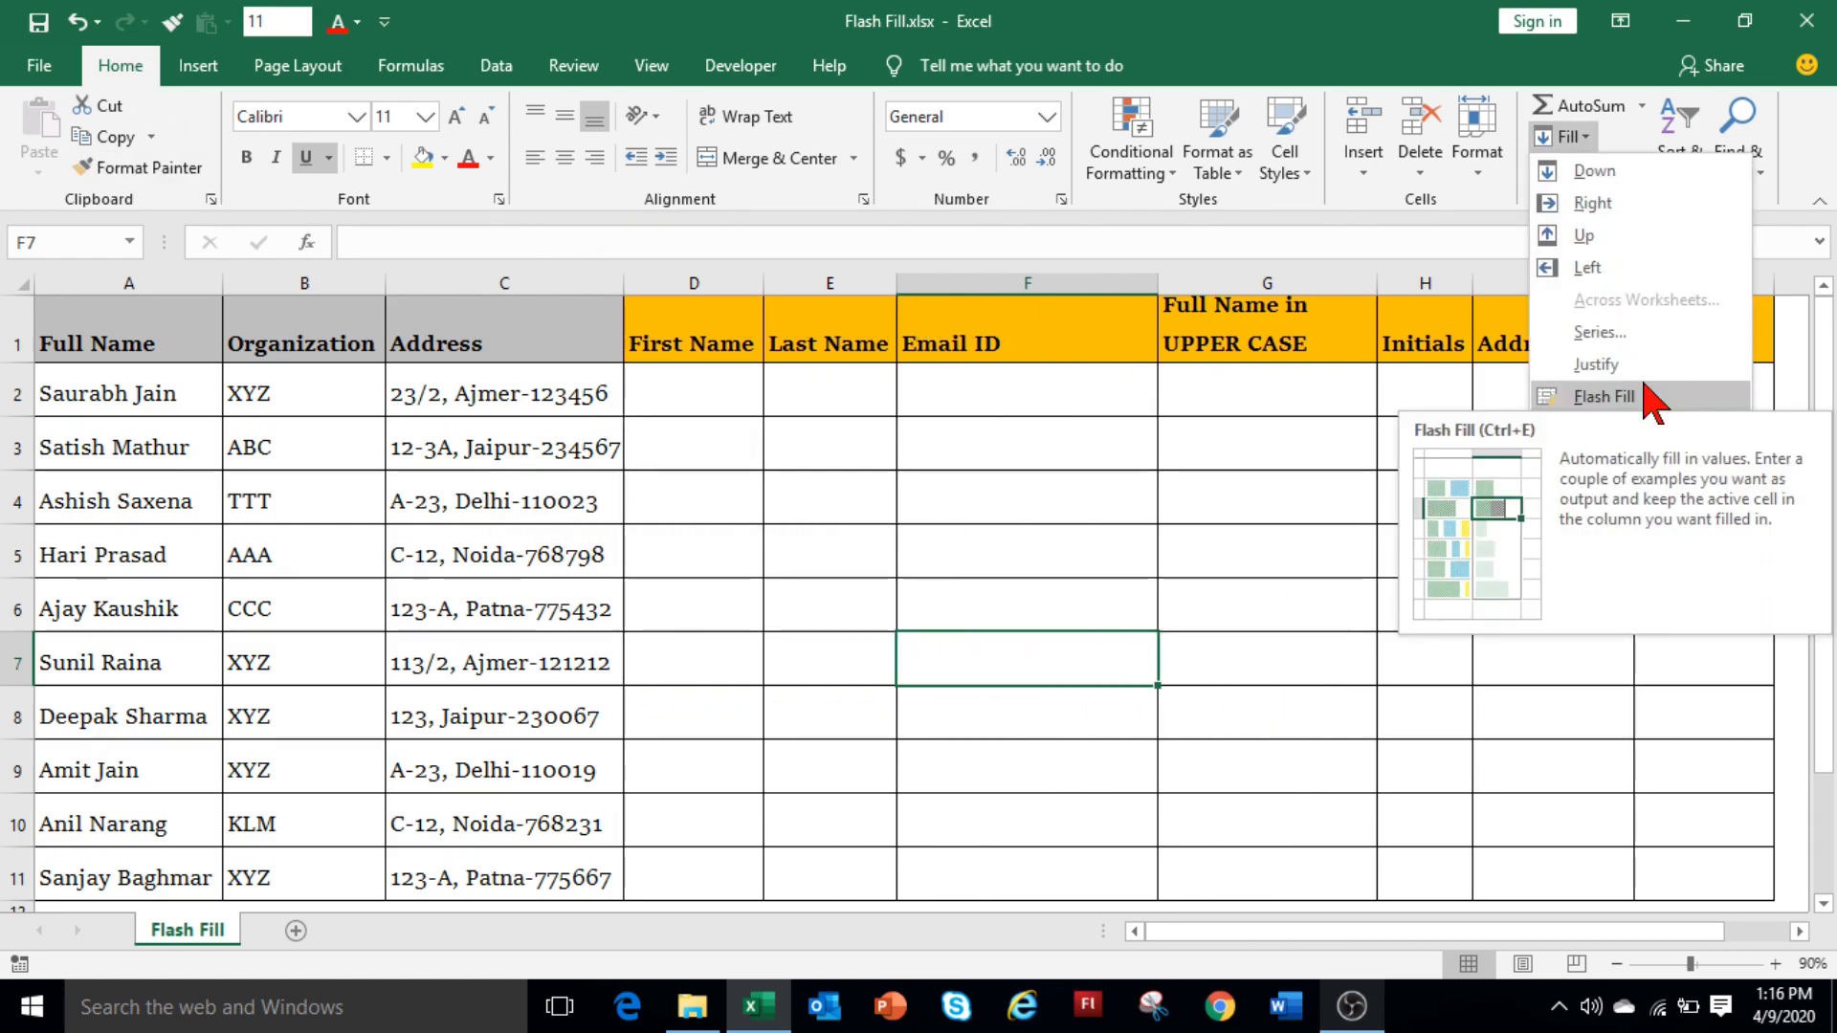
Close the Fill options list and show the Data tab's Flash Fill button.
{"action": "left_click", "coordinate": [502, 75]}
{"action": "left_click", "coordinate": [509, 77]}
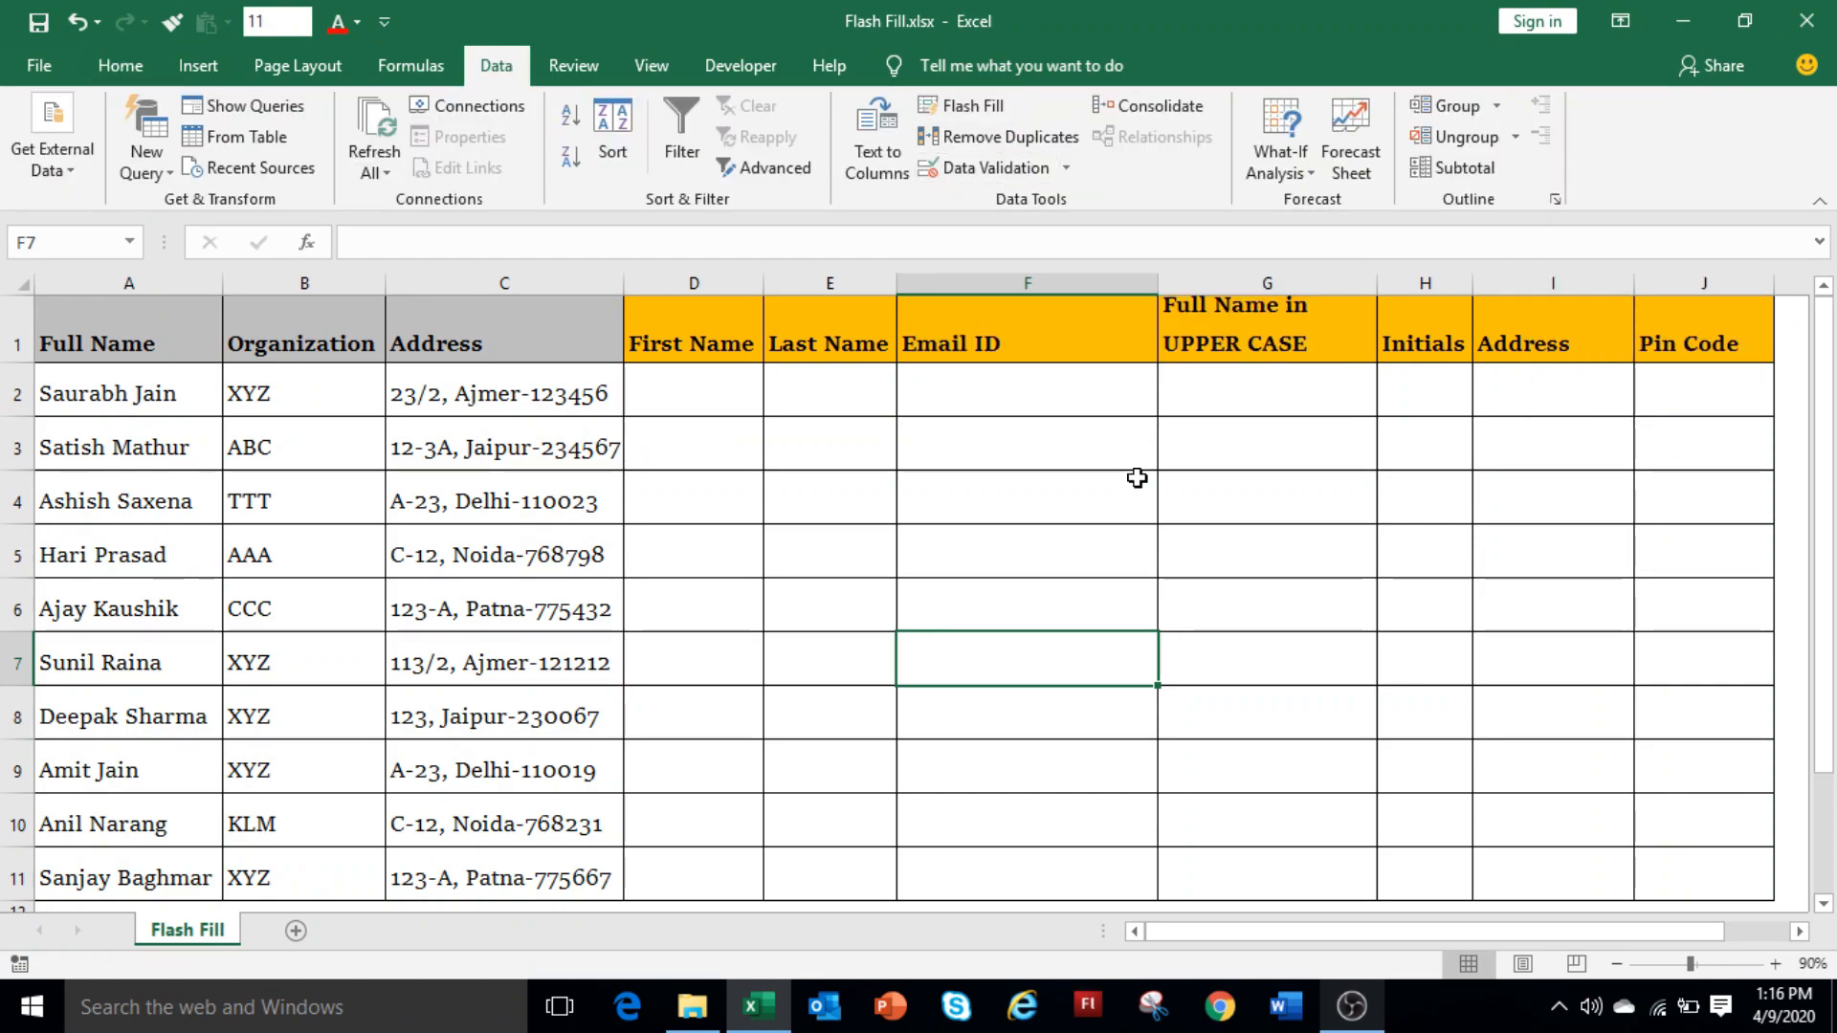
{"action": "left_click", "coordinate": [40, 63]}
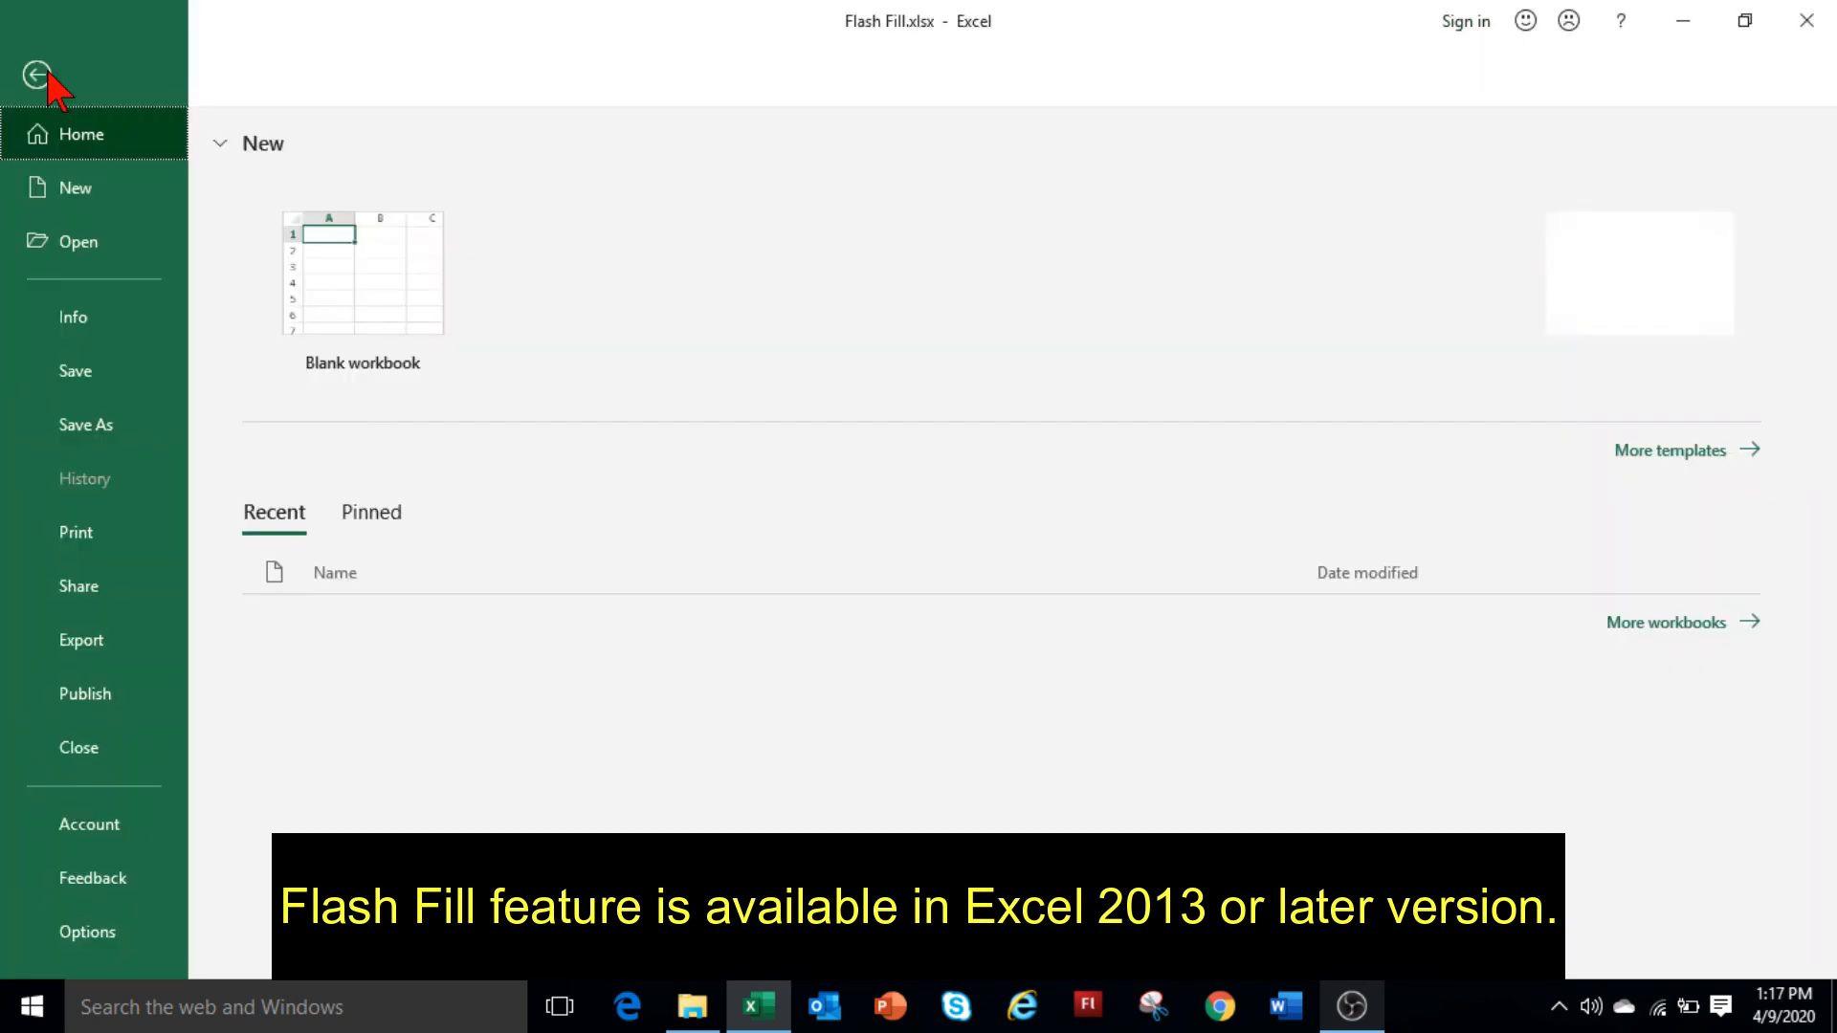
{"action": "left_click", "coordinate": [87, 932]}
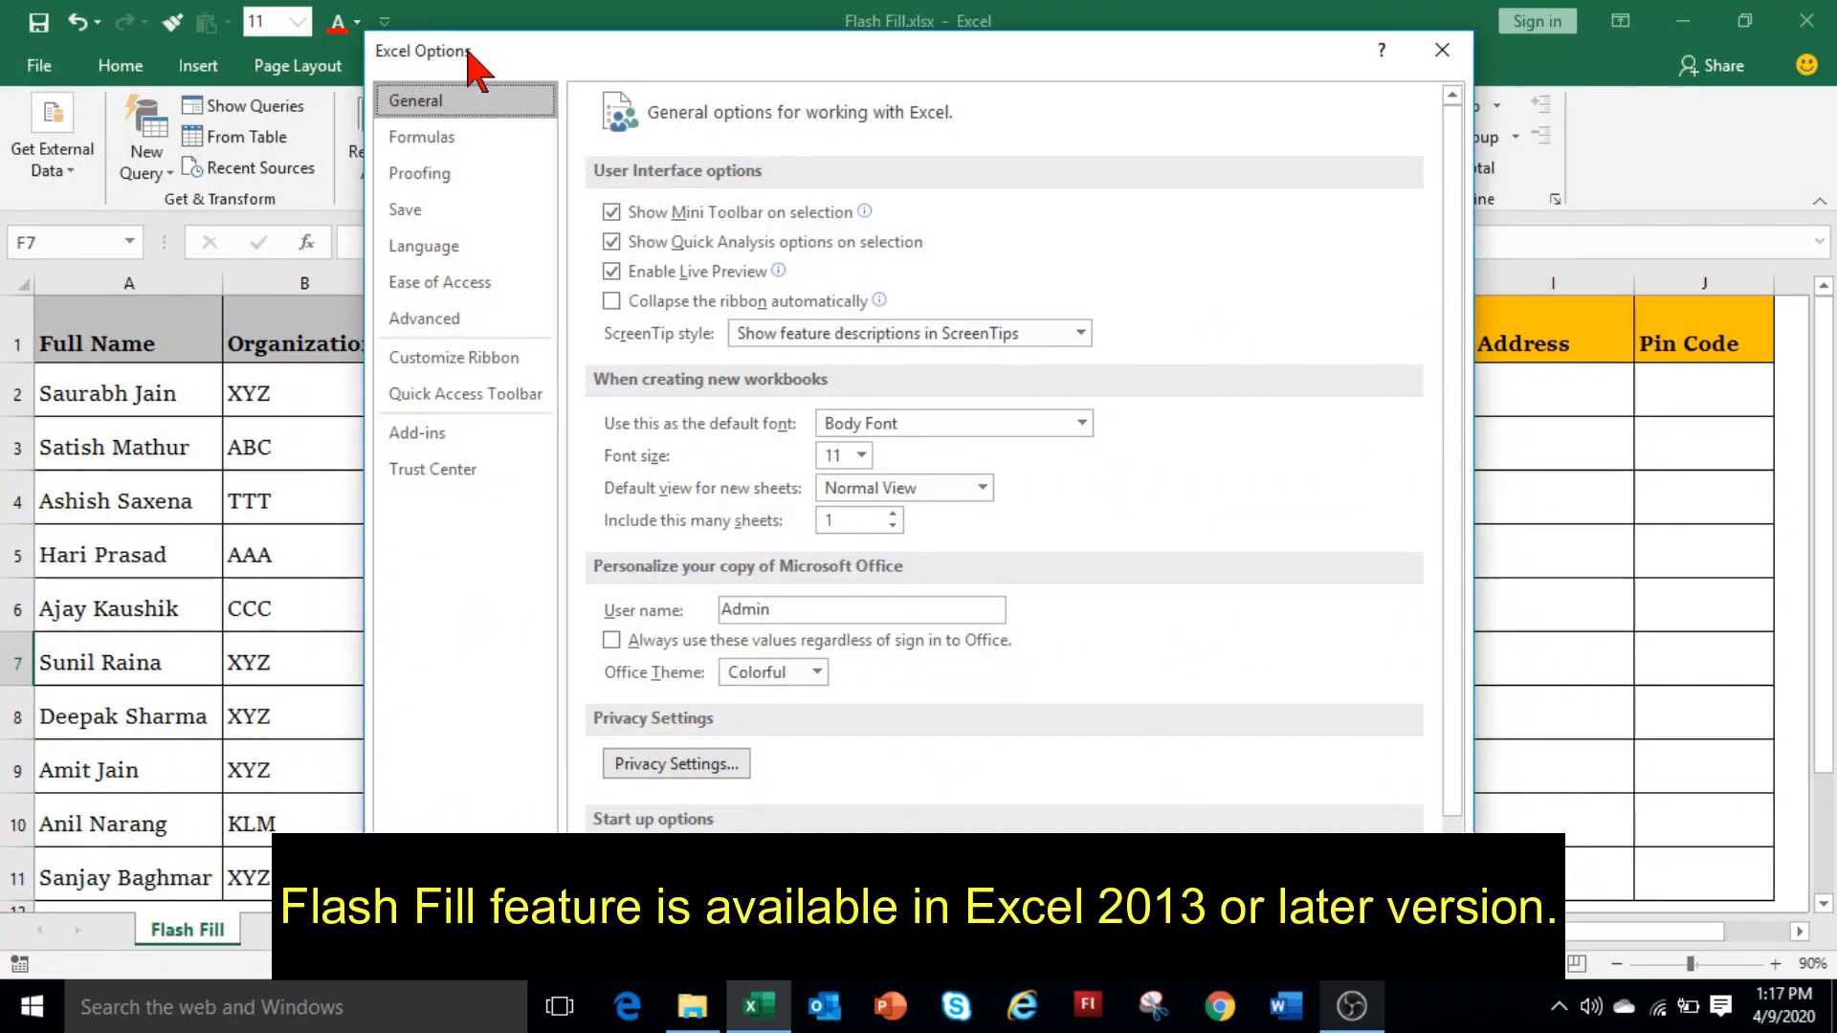
{"action": "left_click", "coordinate": [444, 325]}
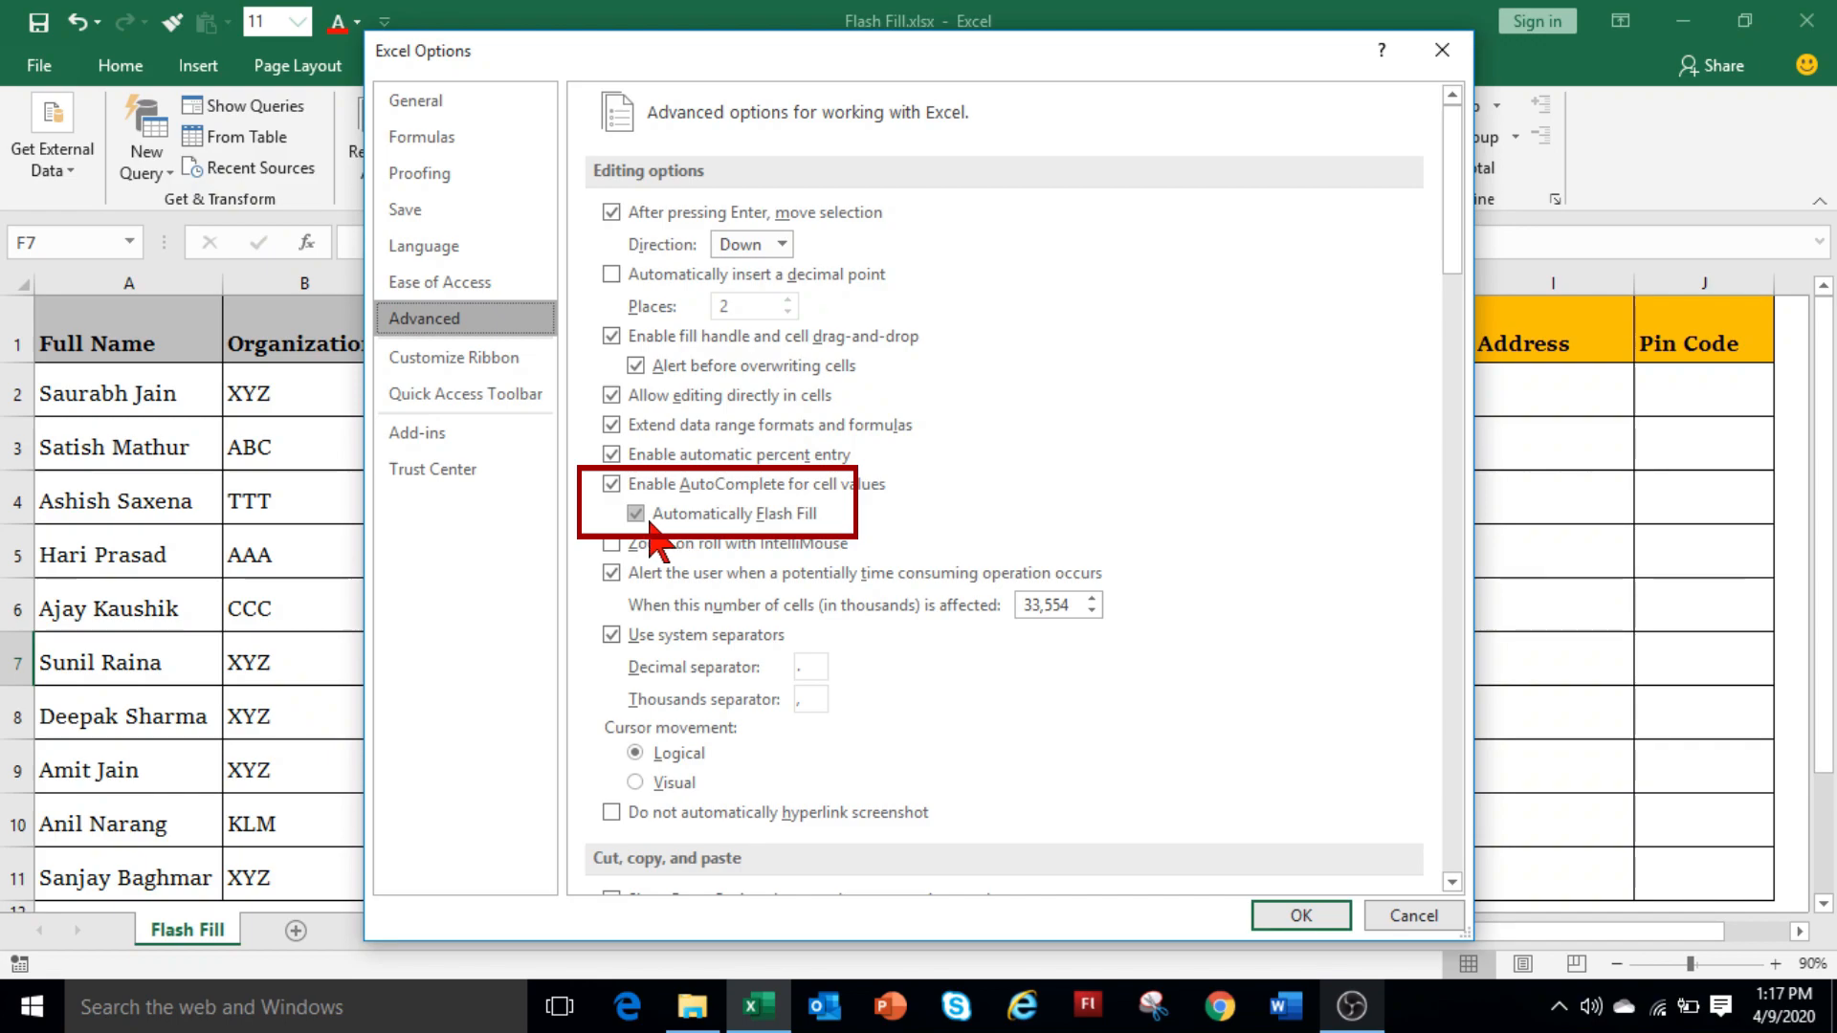
{"action": "key", "text": "Return"}
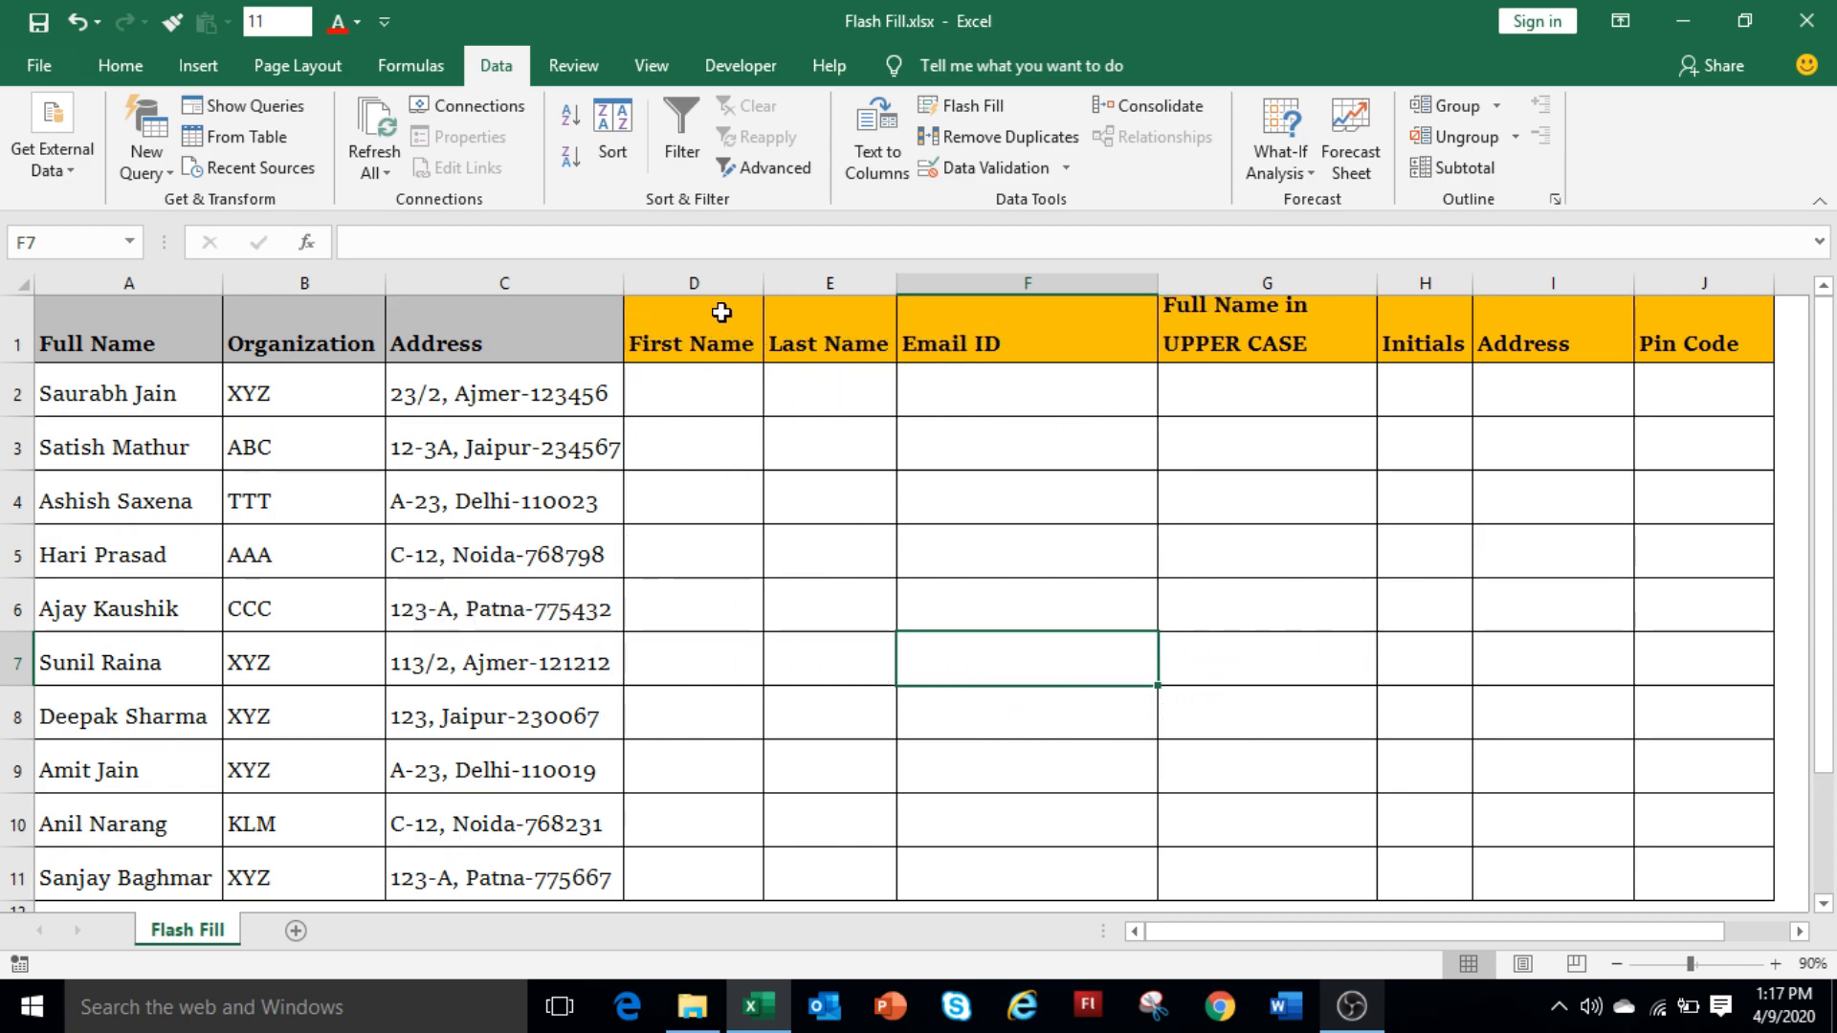
{"action": "left_click", "coordinate": [720, 316]}
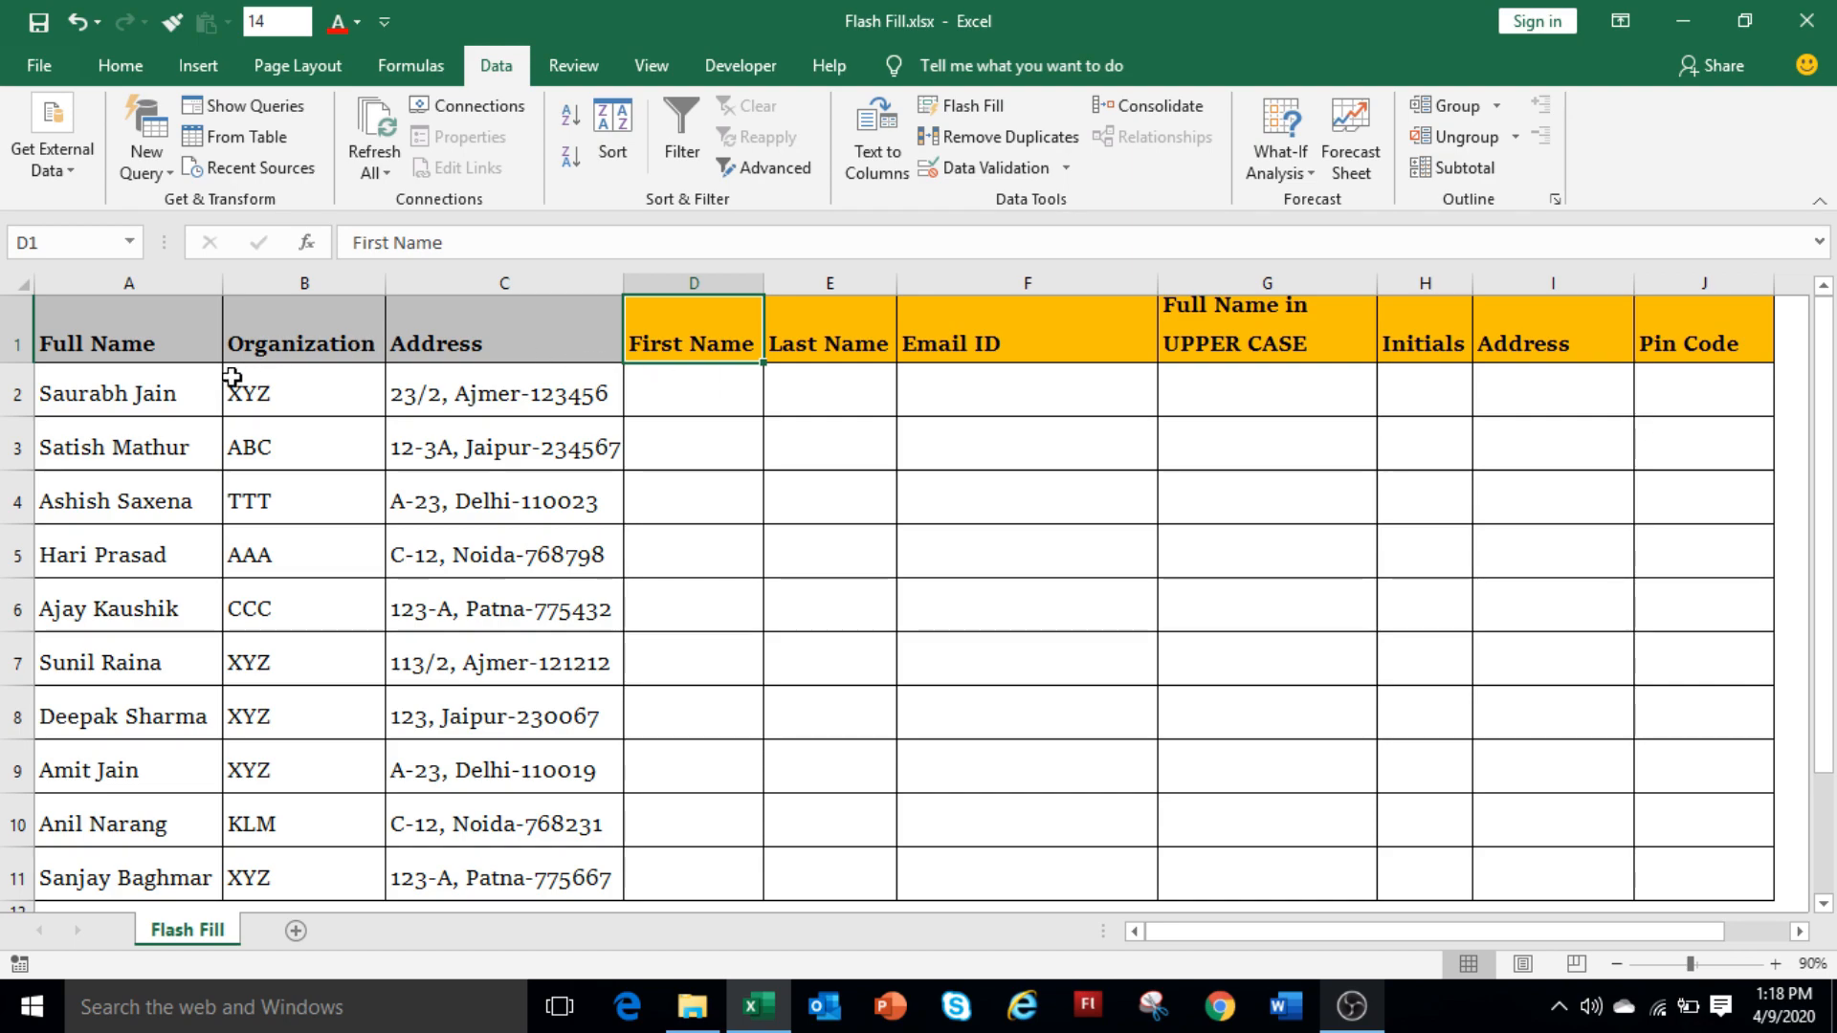
{"action": "left_click", "coordinate": [663, 389]}
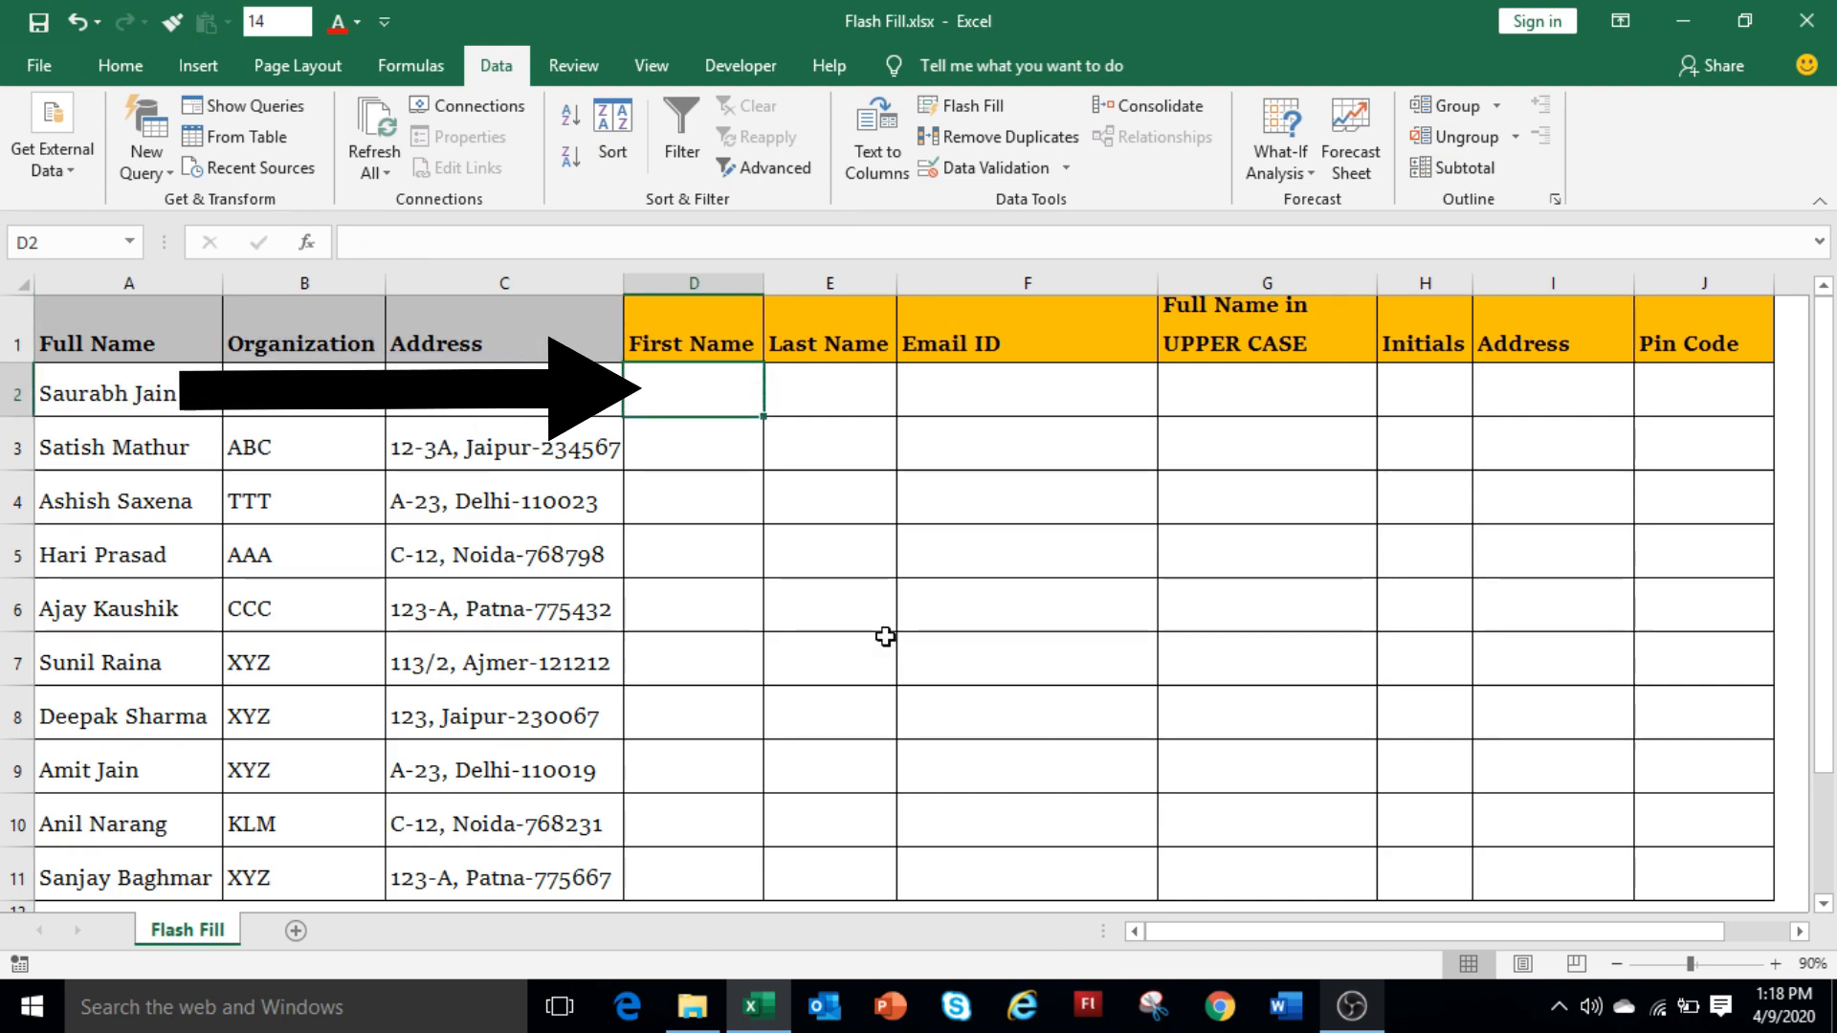
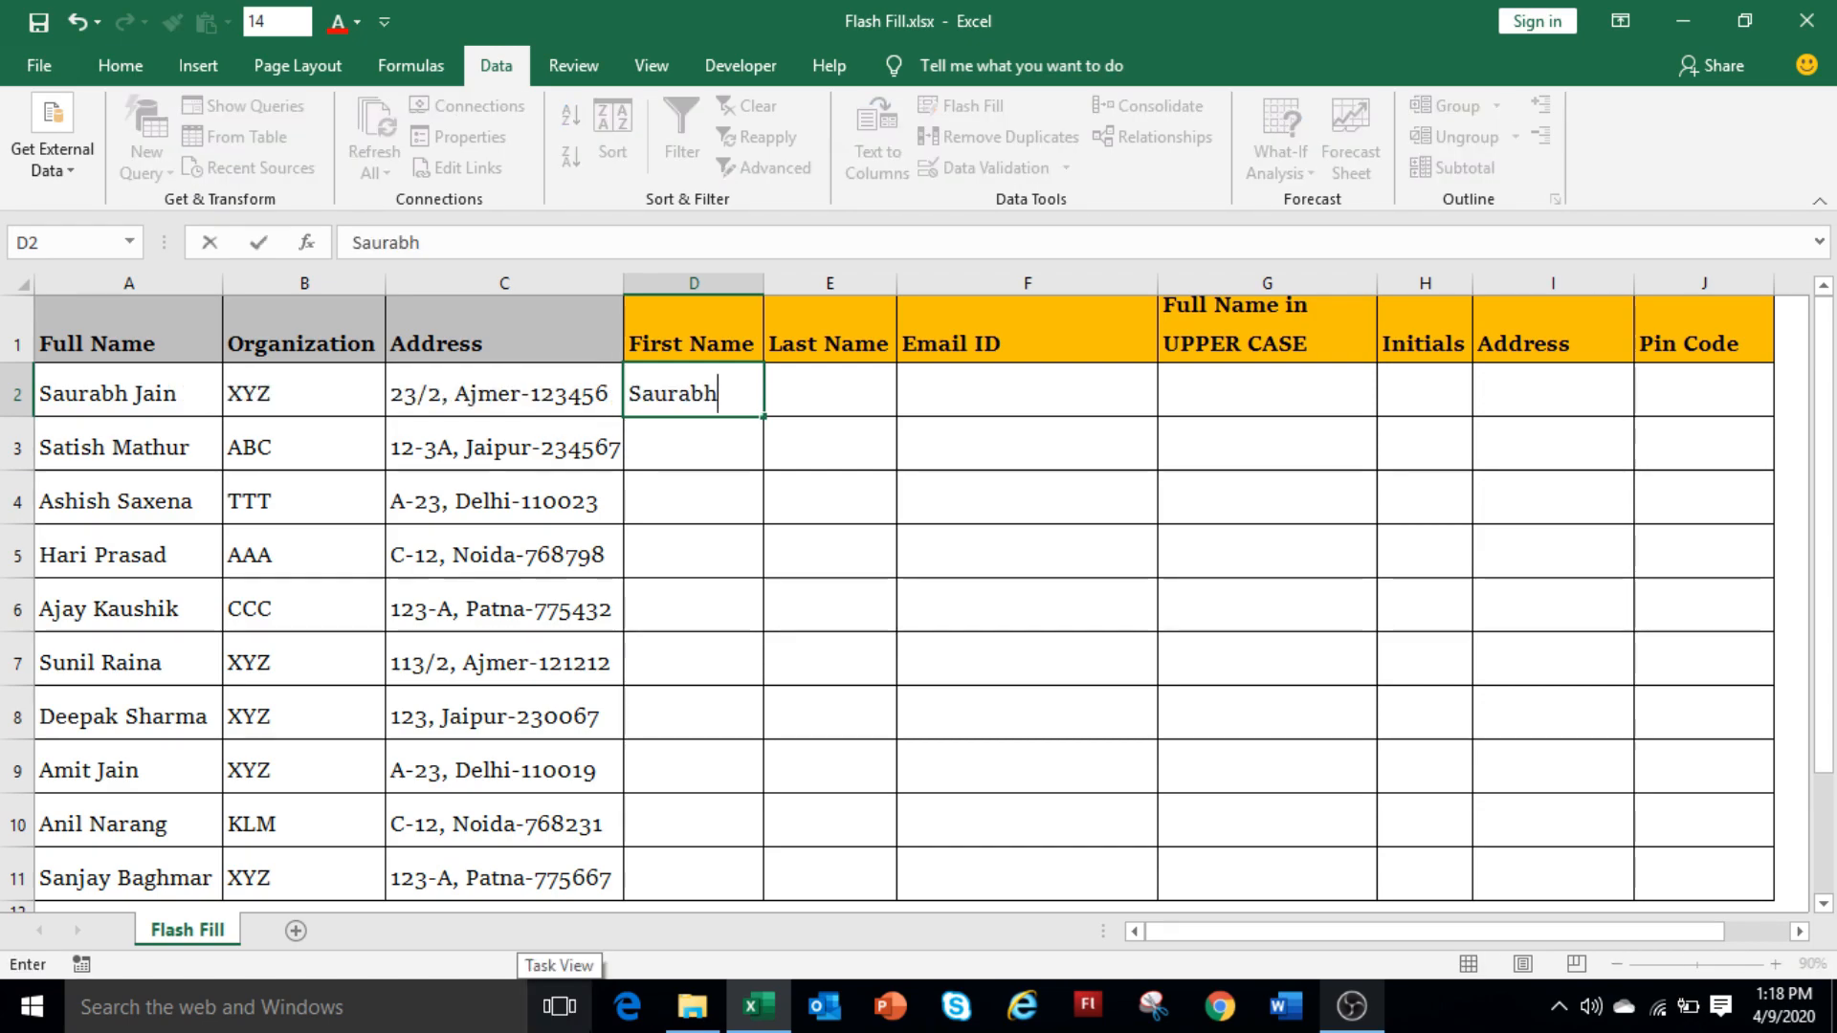
{"action": "key", "text": "Return"}
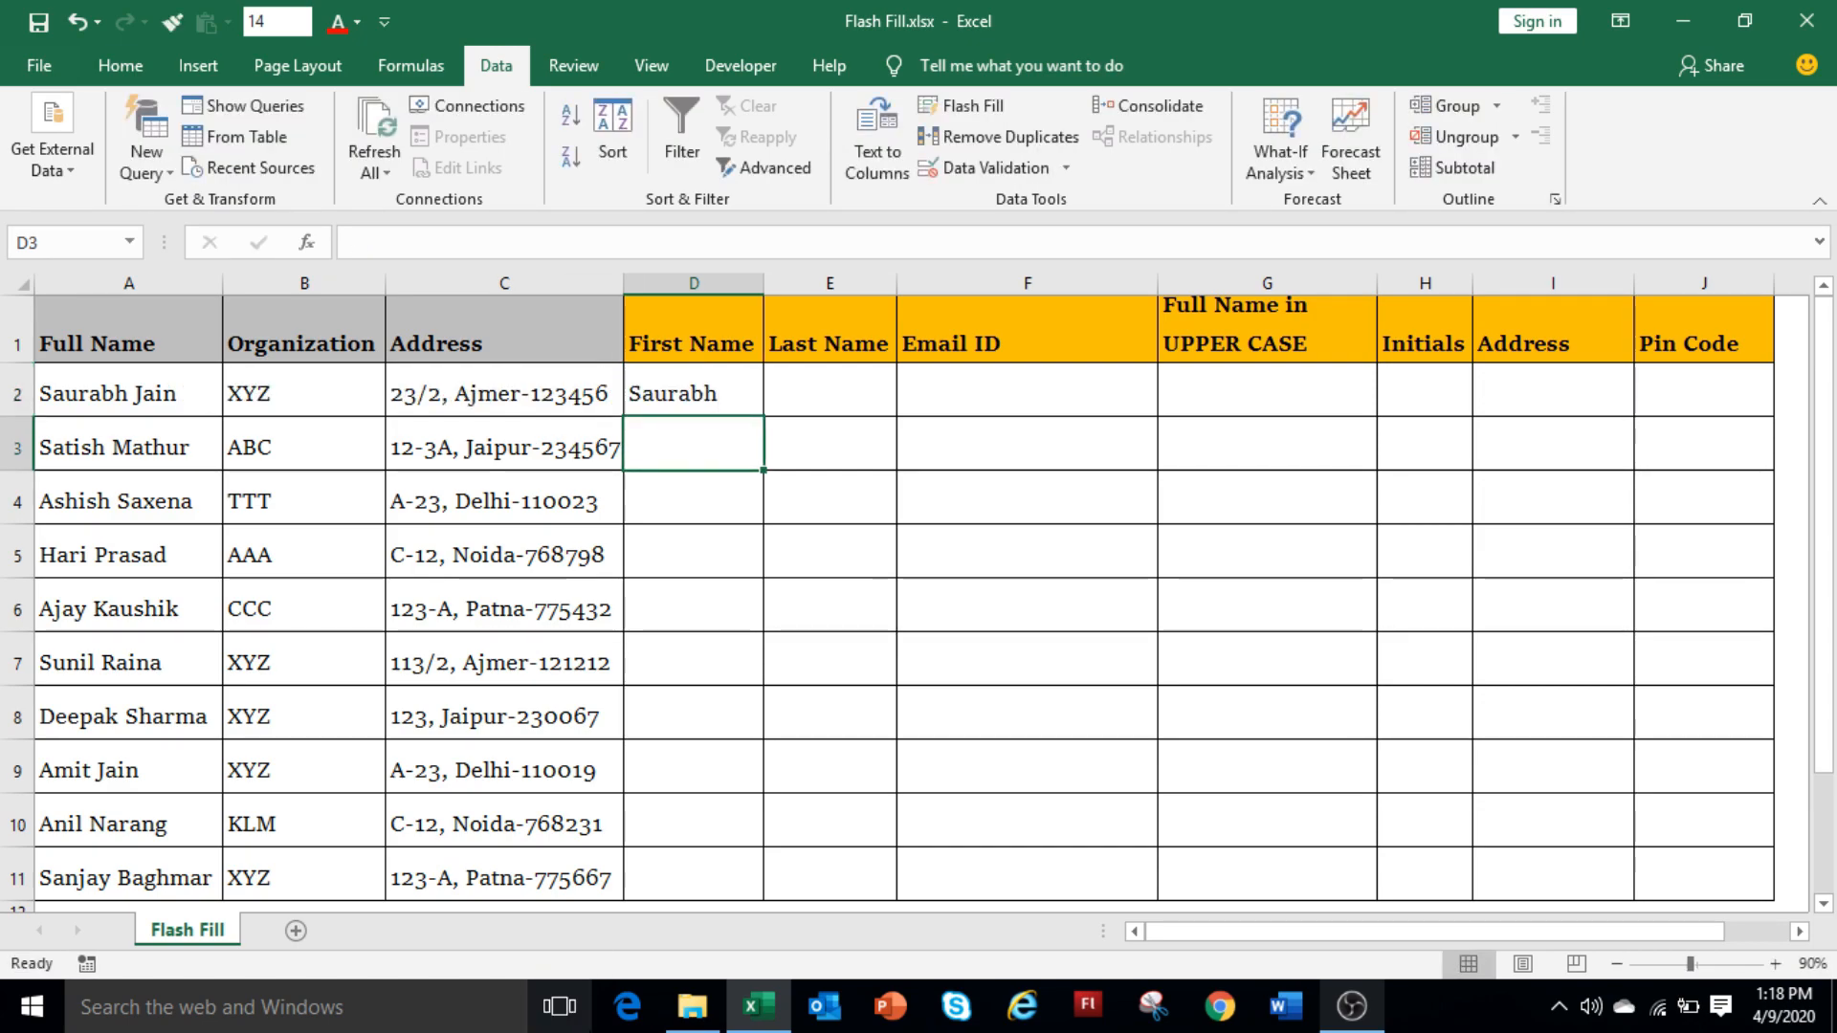
{"action": "left_click", "coordinate": [120, 65]}
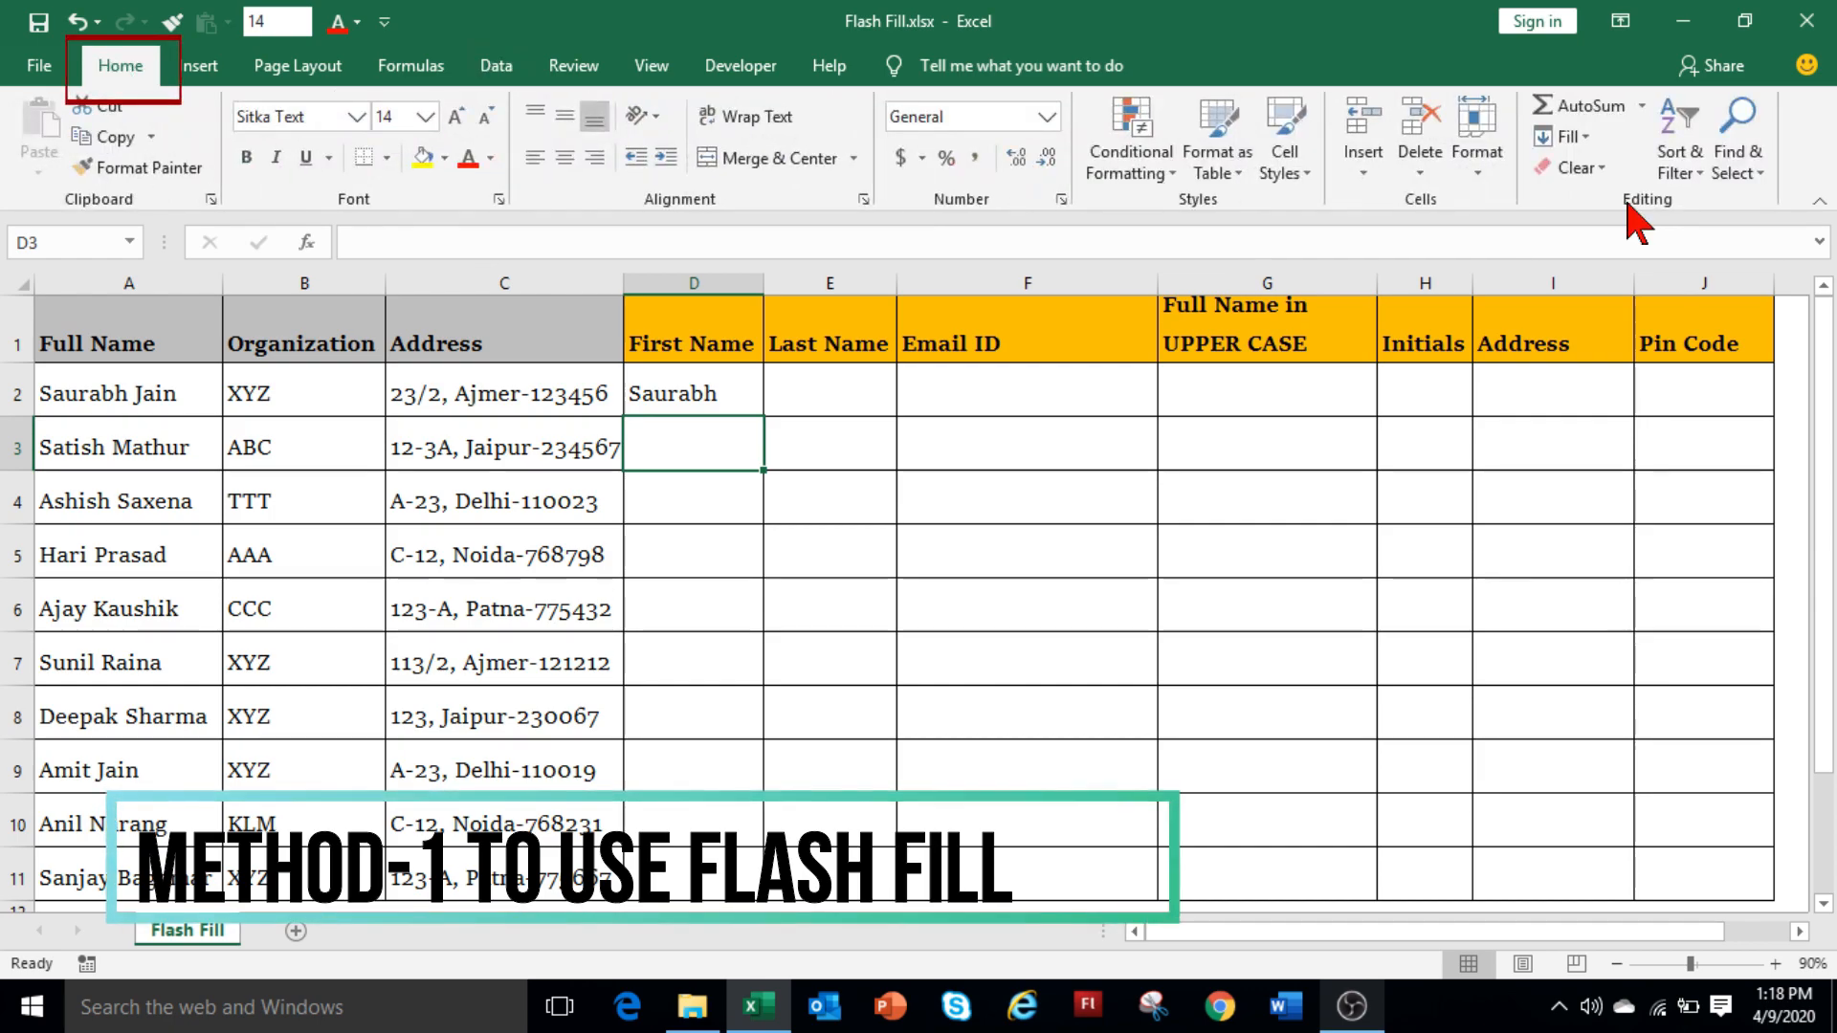
{"action": "left_click", "coordinate": [1562, 135]}
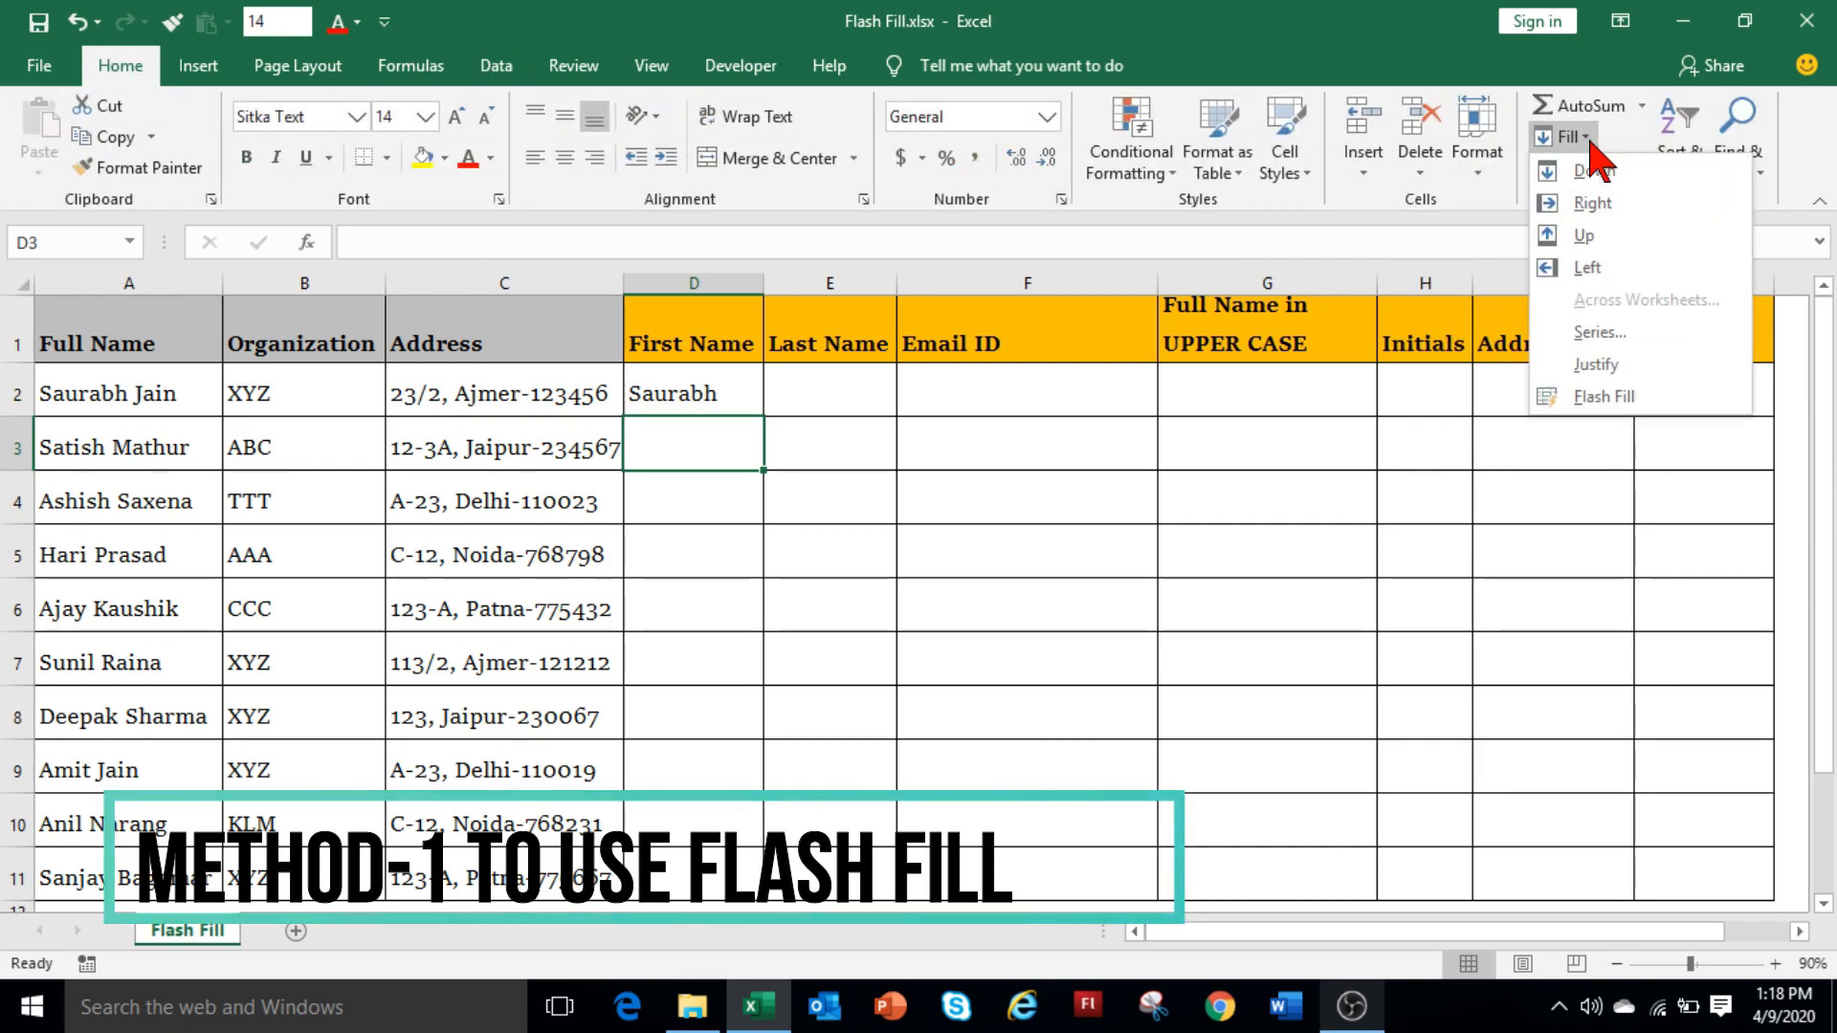
{"action": "left_click", "coordinate": [1627, 397]}
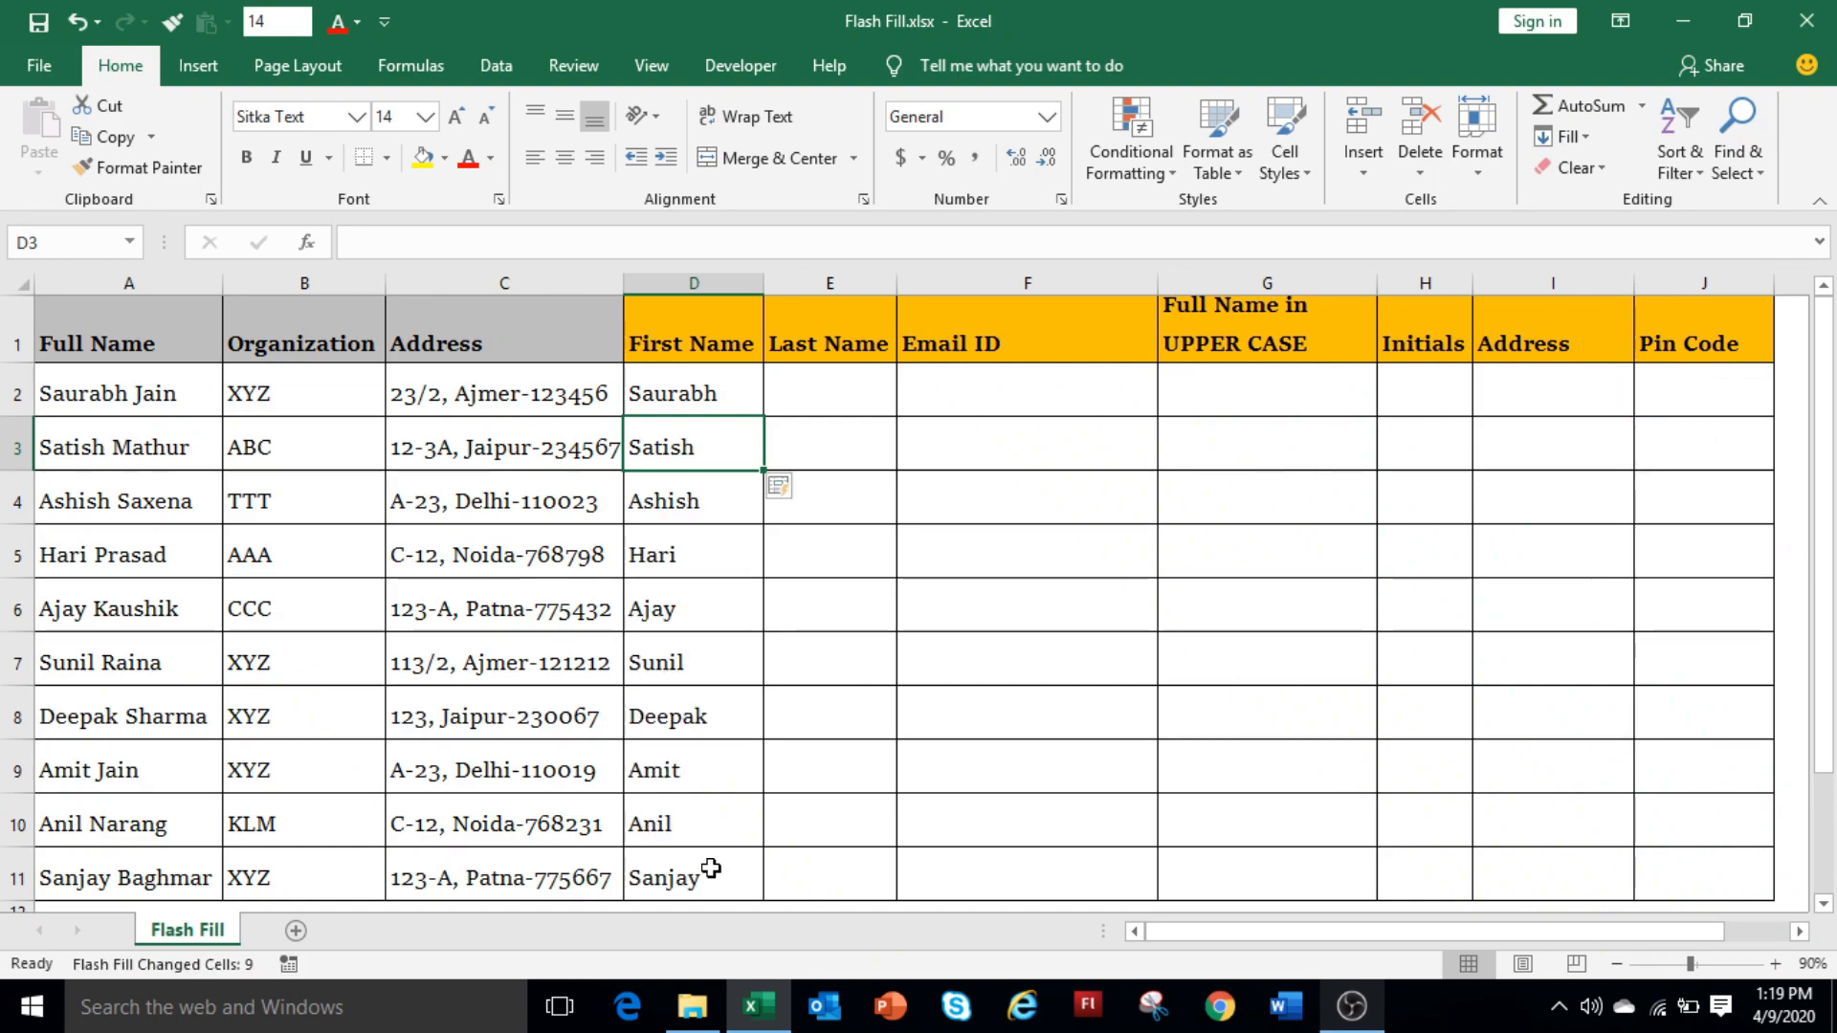
{"action": "left_click", "coordinate": [870, 387]}
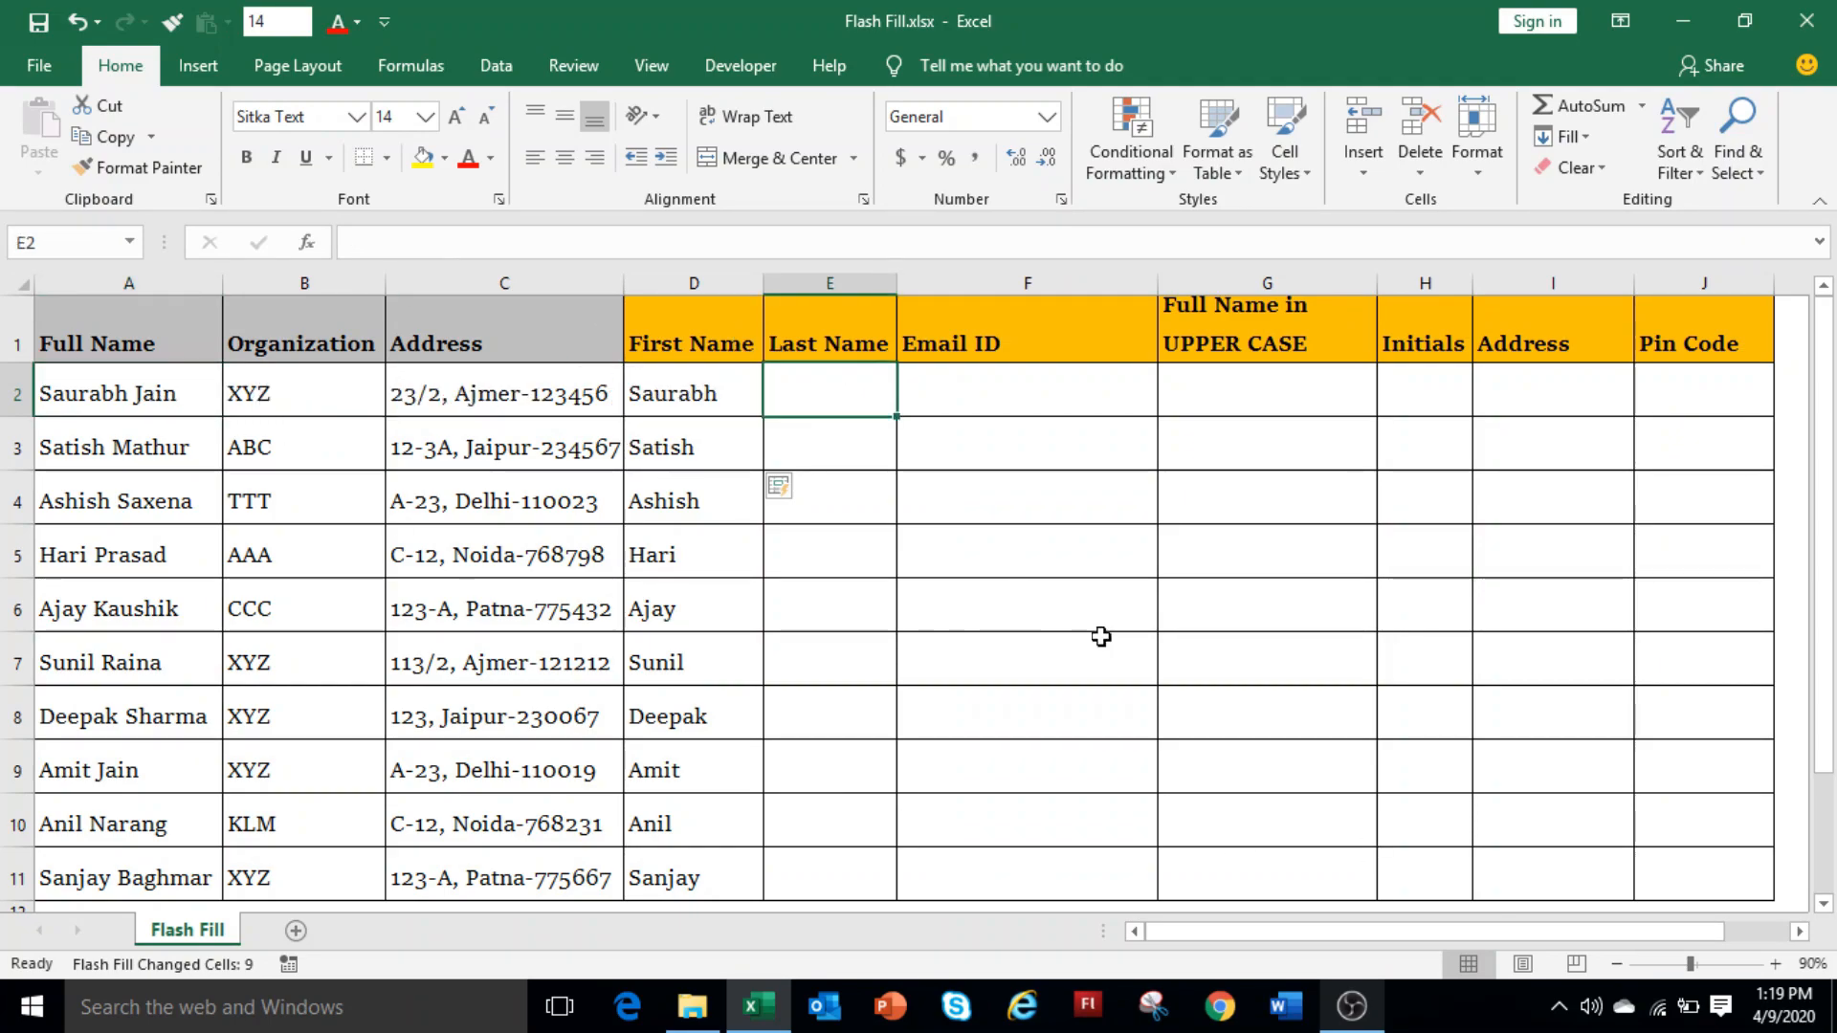
{"action": "key", "text": "Return"}
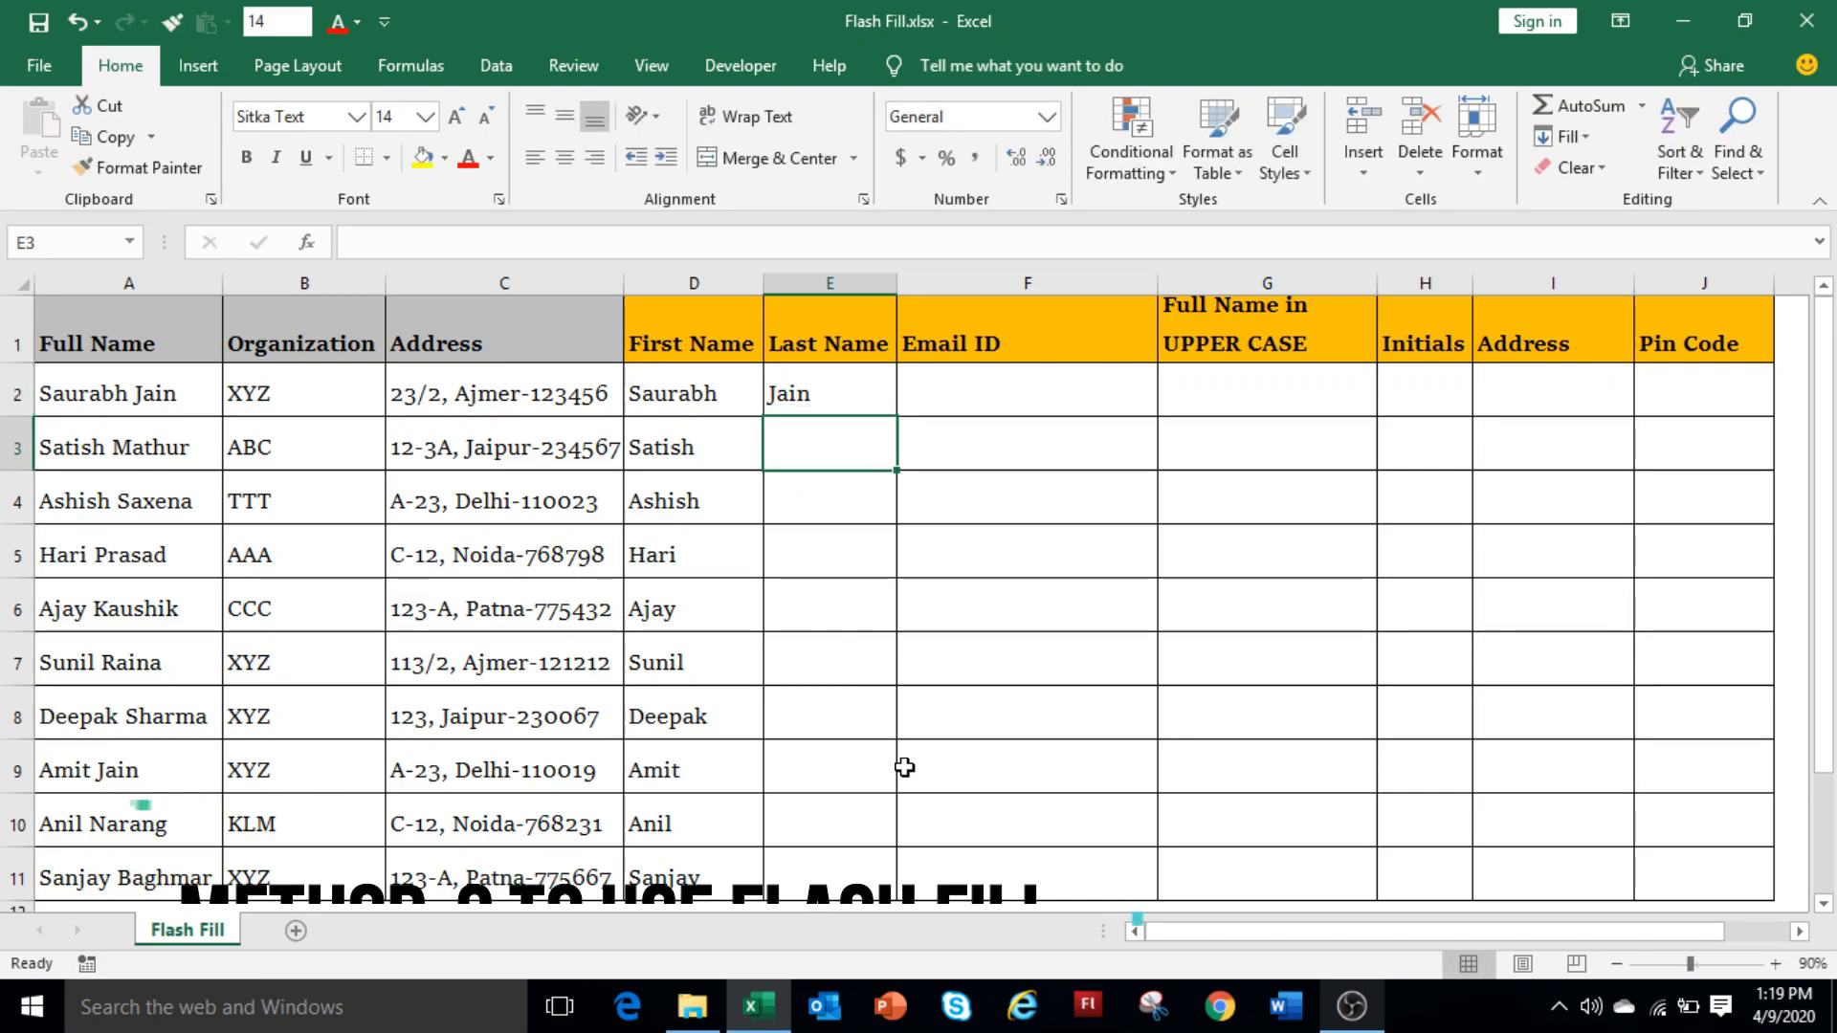
{"action": "type", "text": "Mathur"}
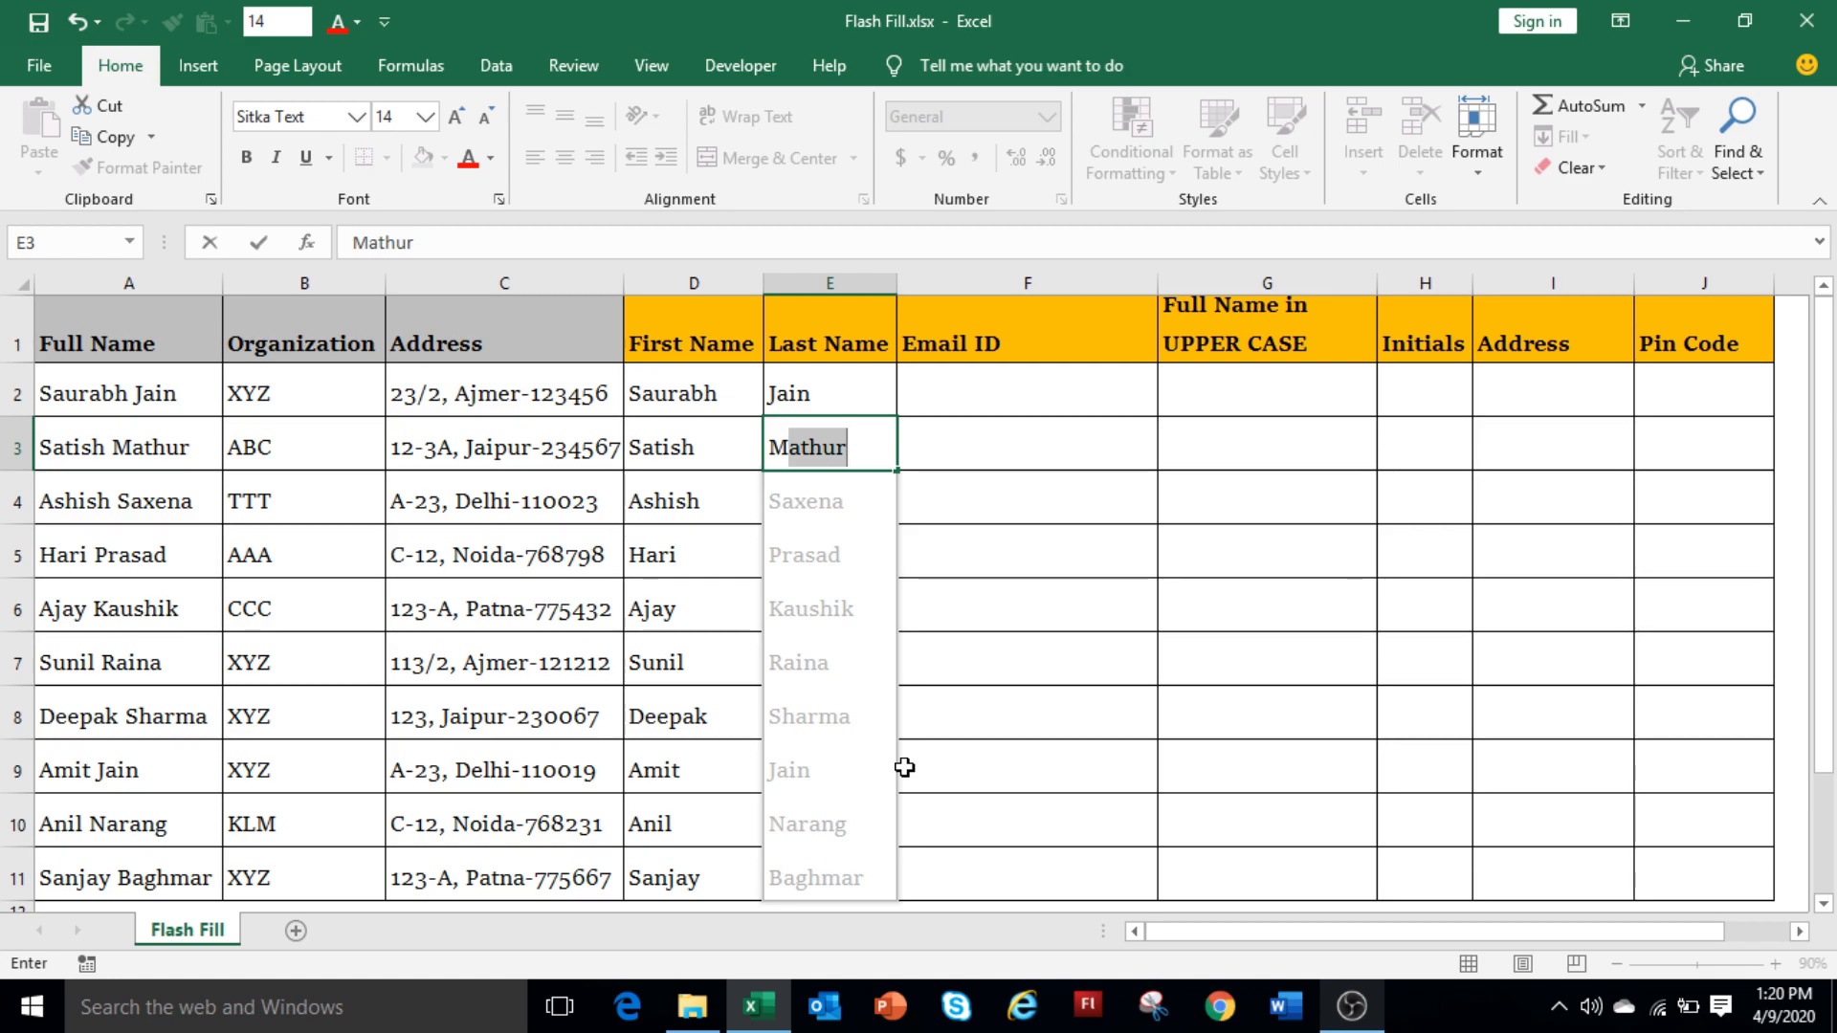
{"action": "key", "text": "Return"}
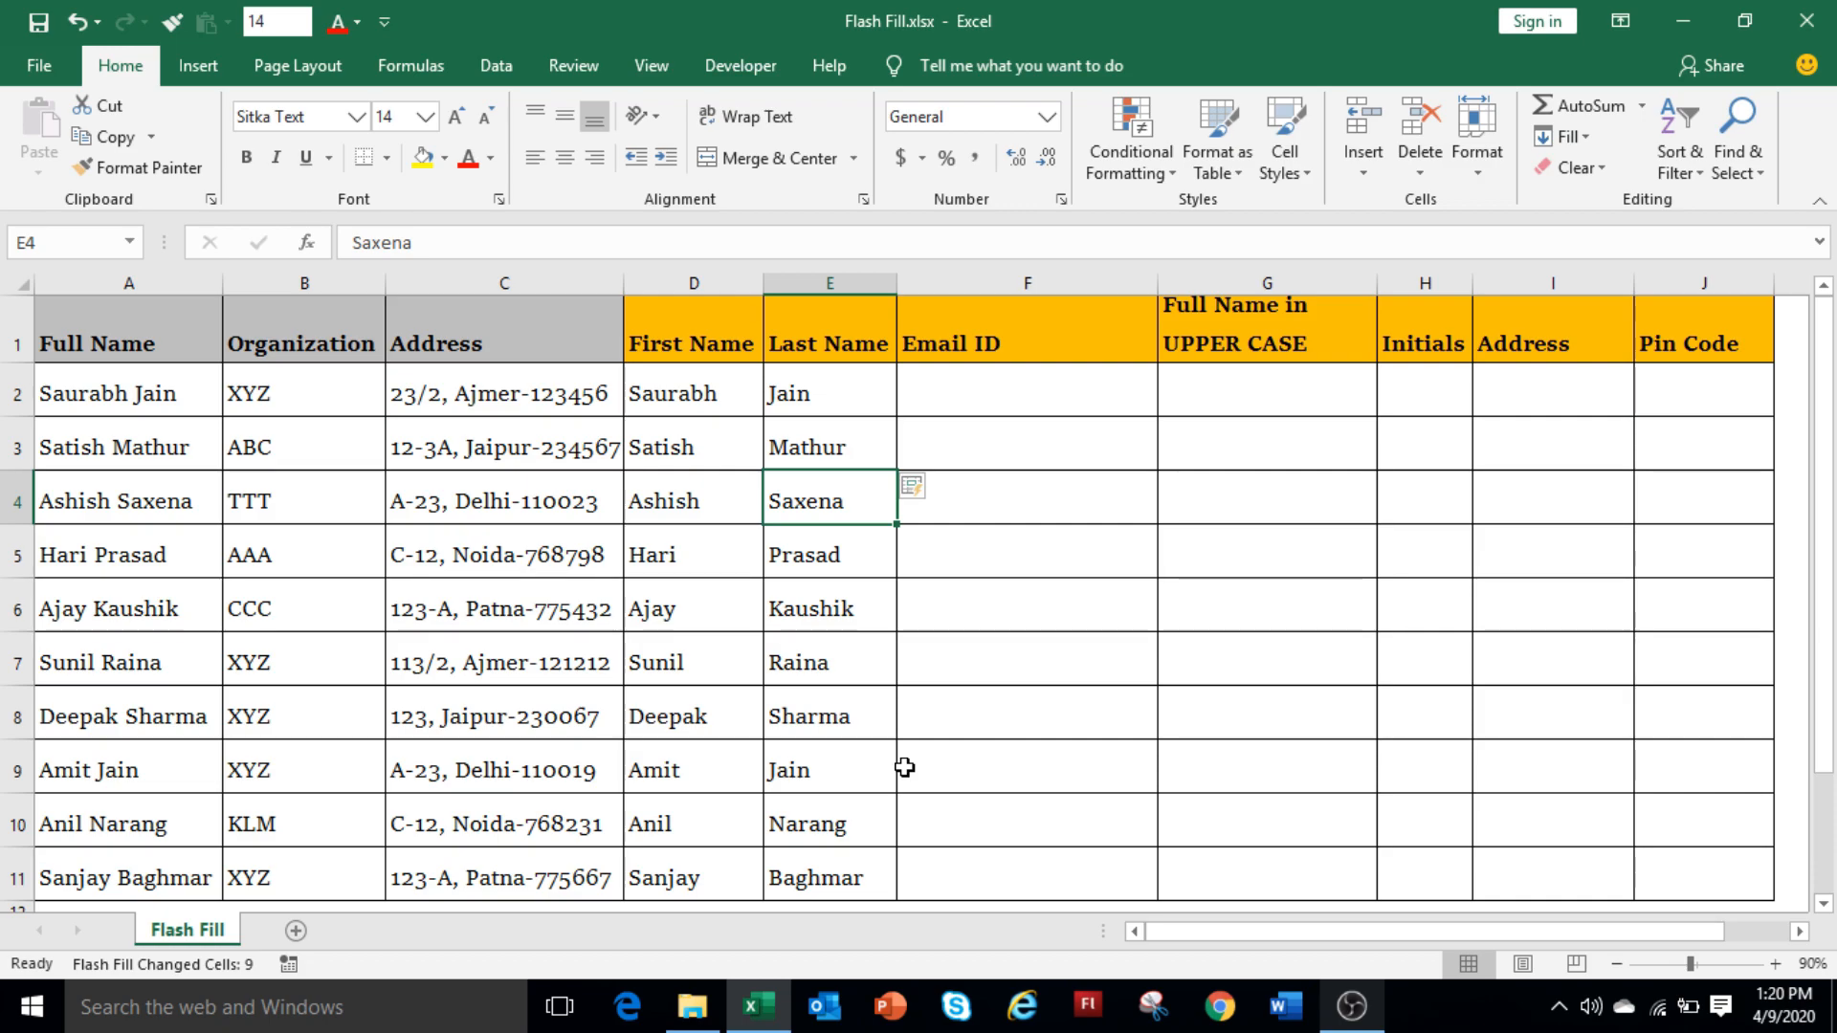
{"action": "left_click", "coordinate": [1066, 414]}
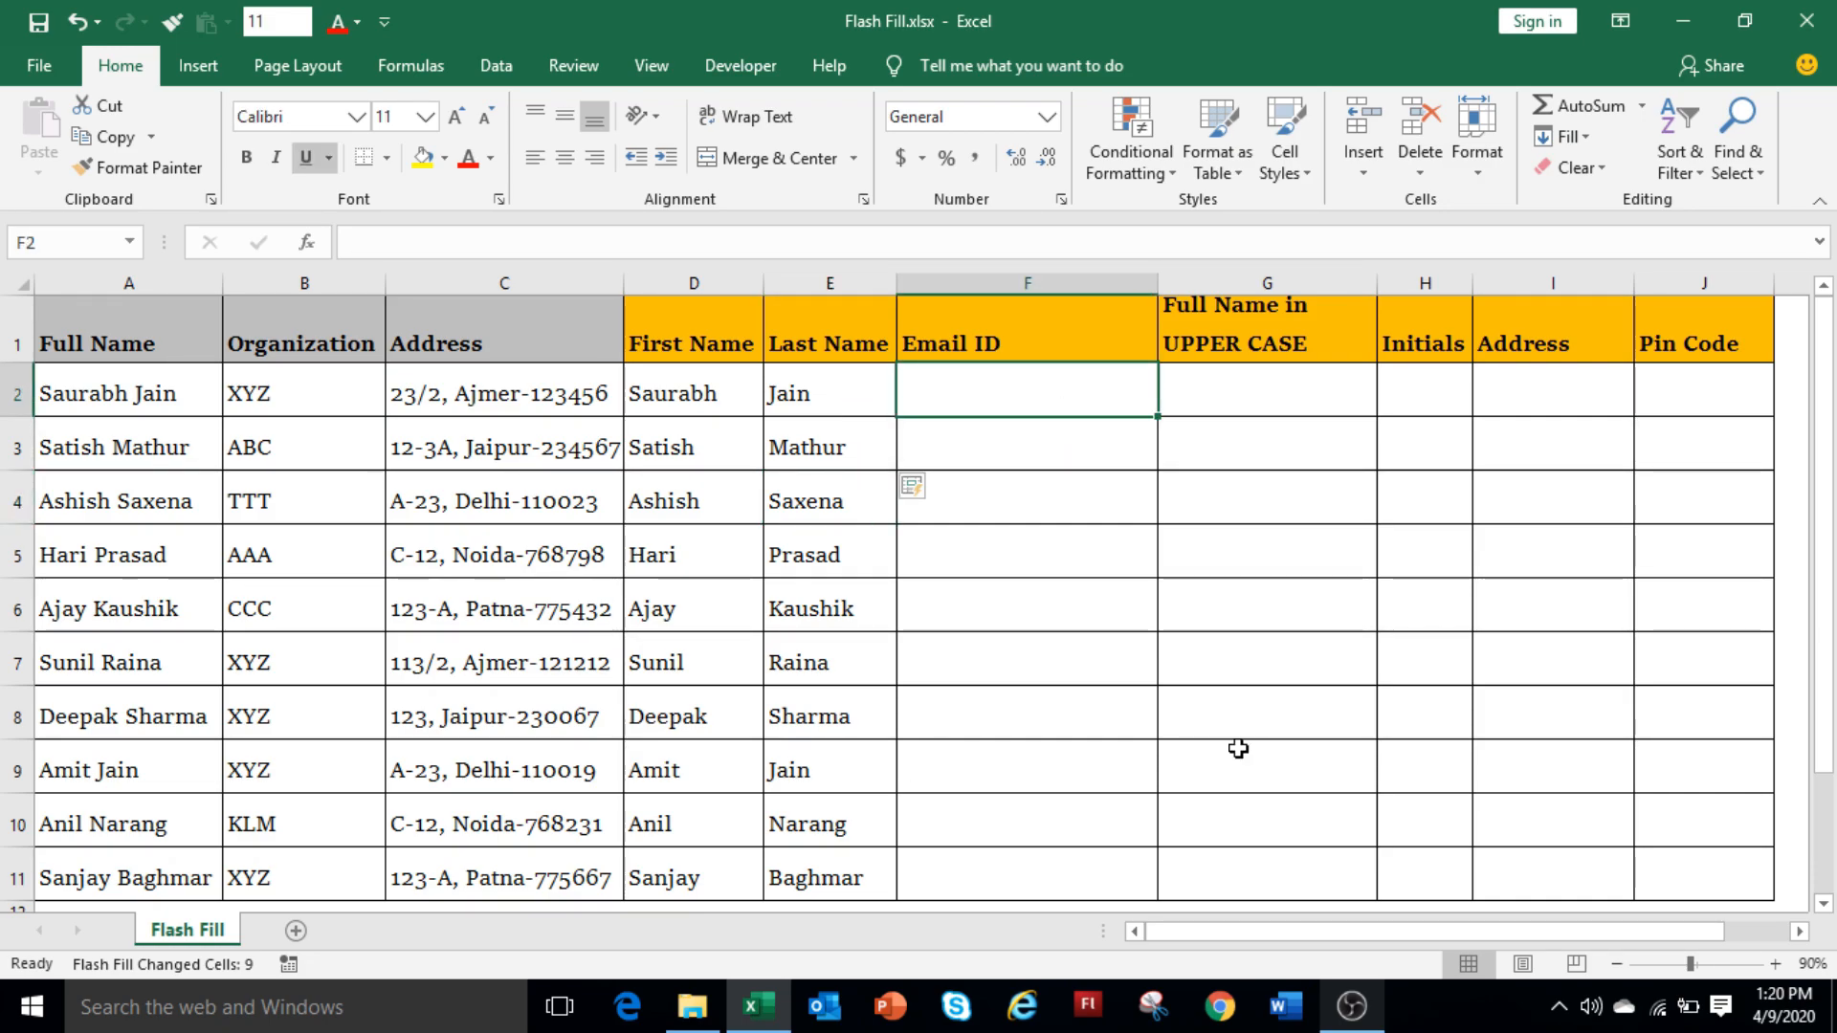
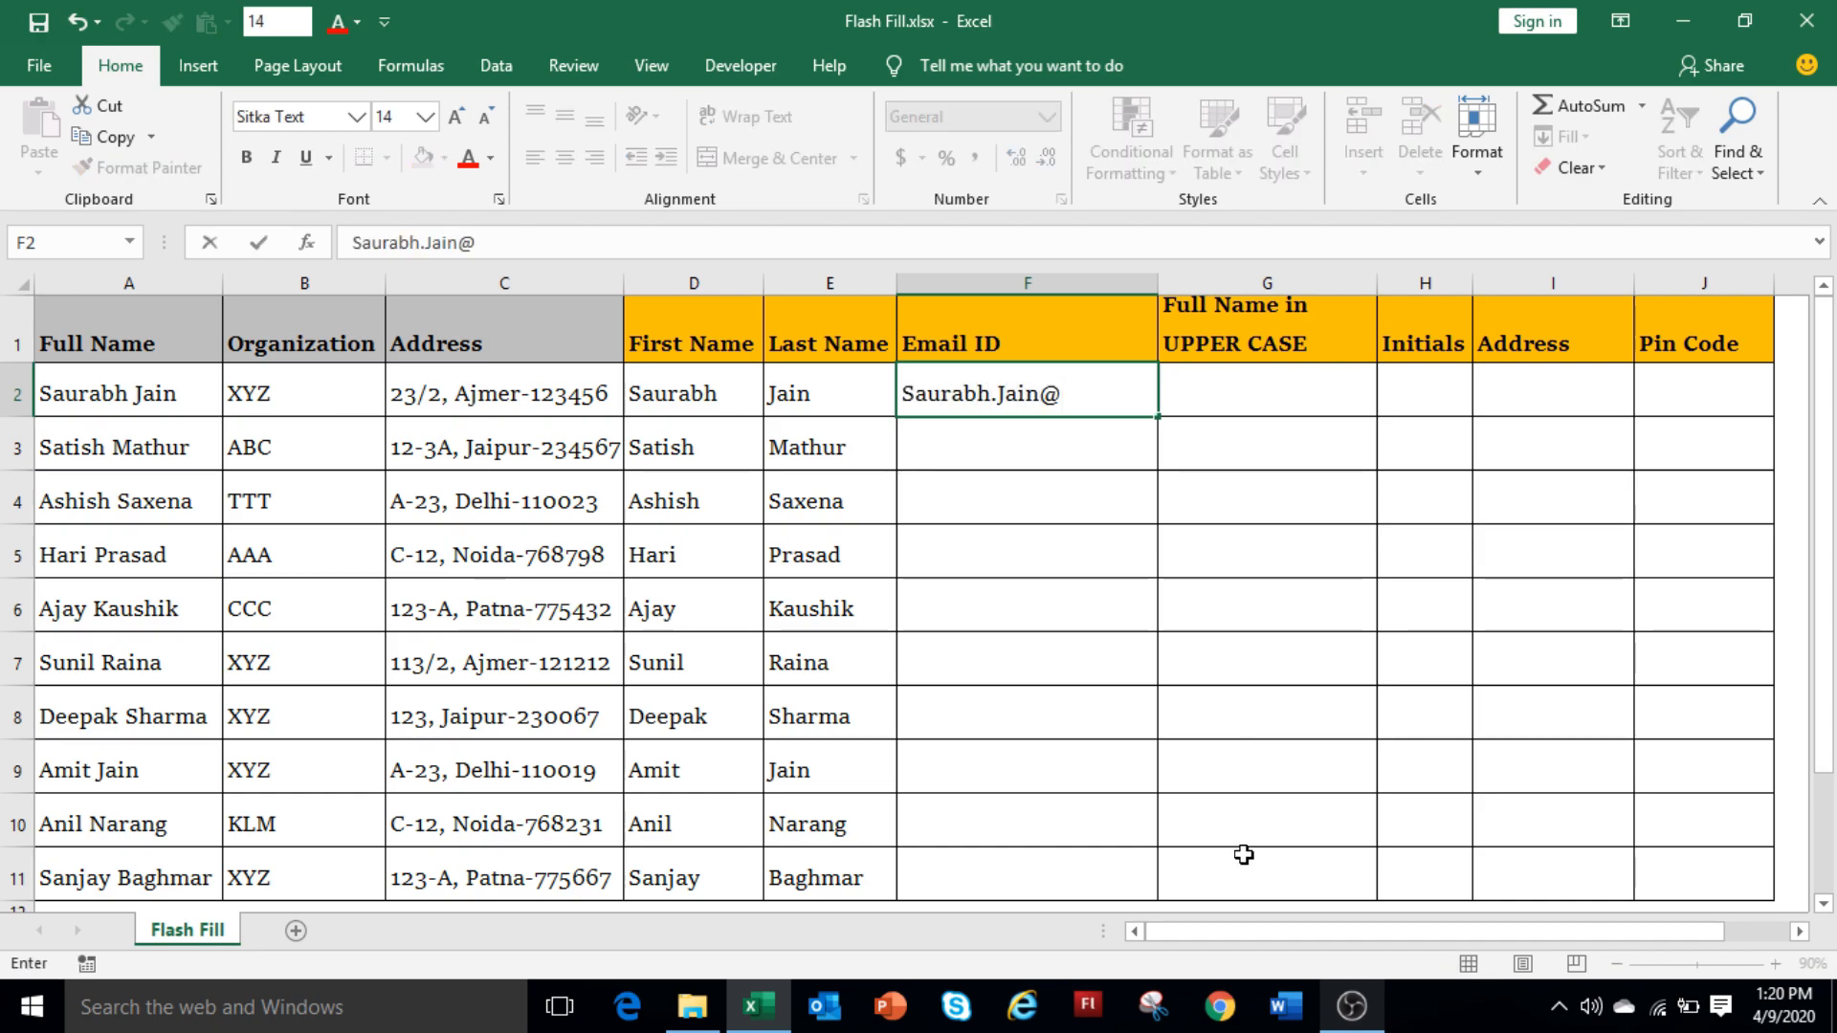
{"action": "key", "text": "Return"}
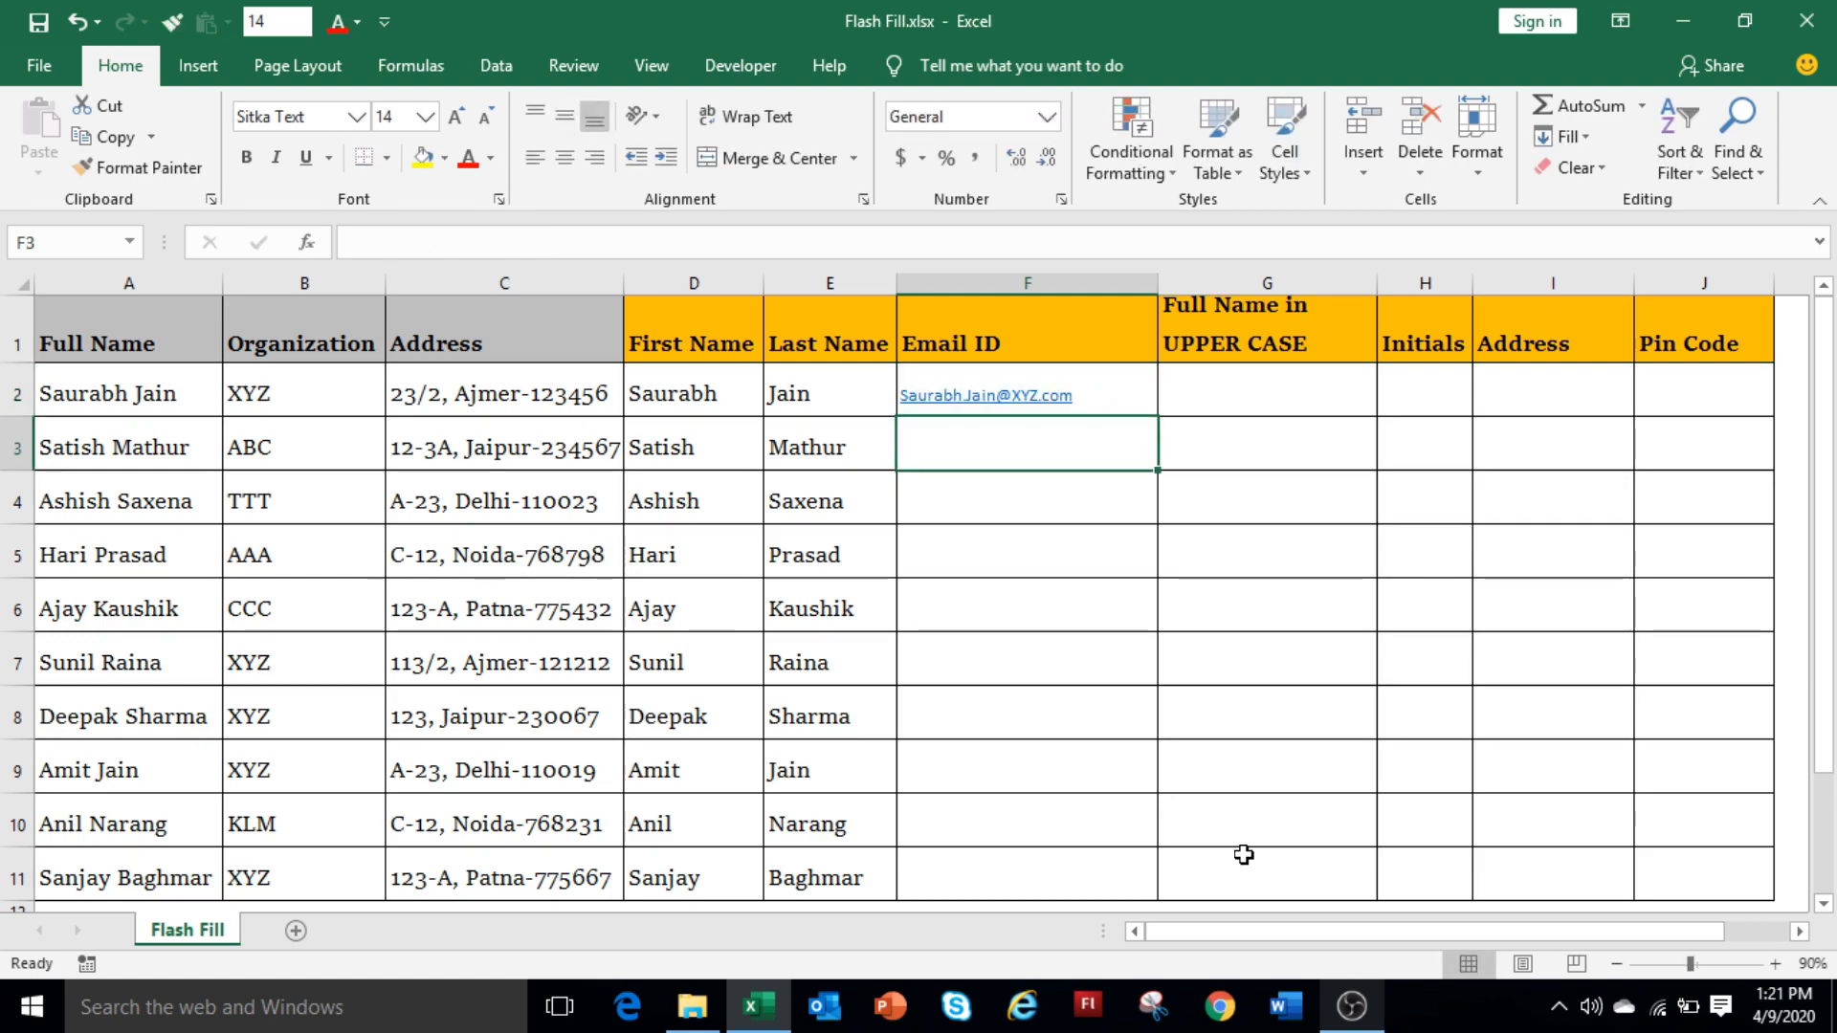
{"action": "left_click", "coordinate": [496, 65]}
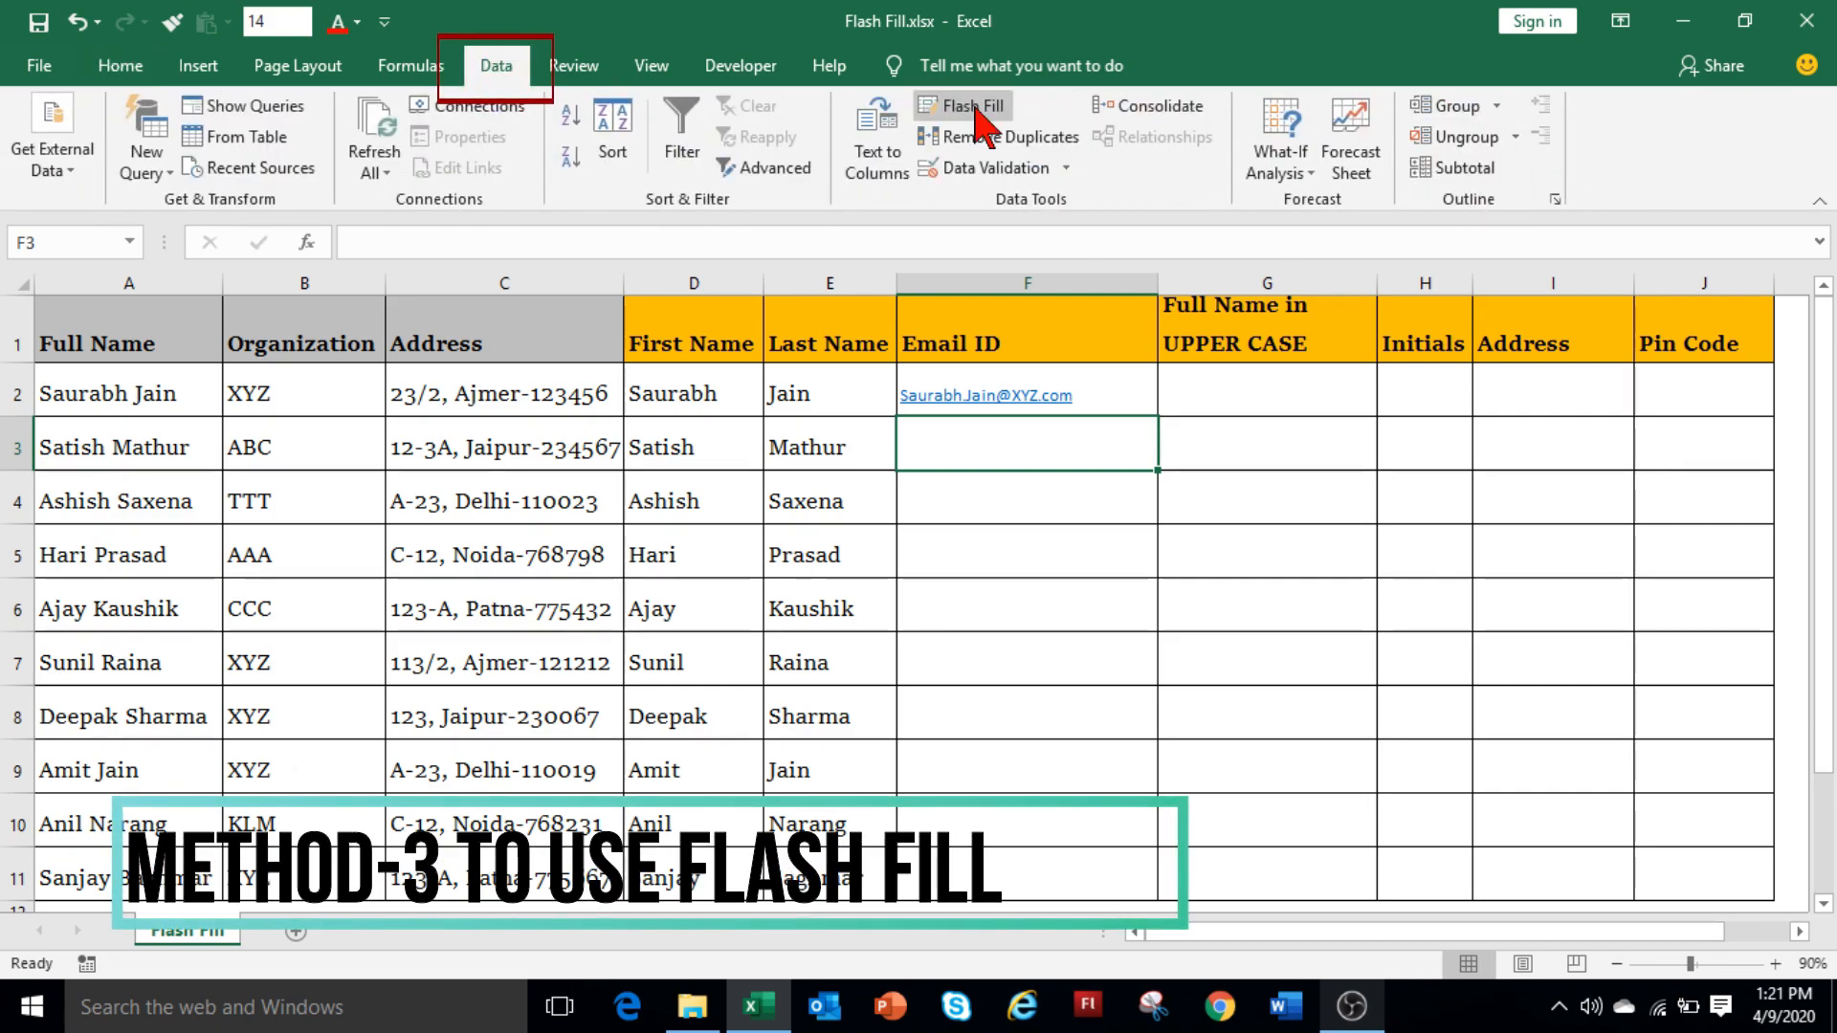
{"action": "left_click", "coordinate": [976, 108]}
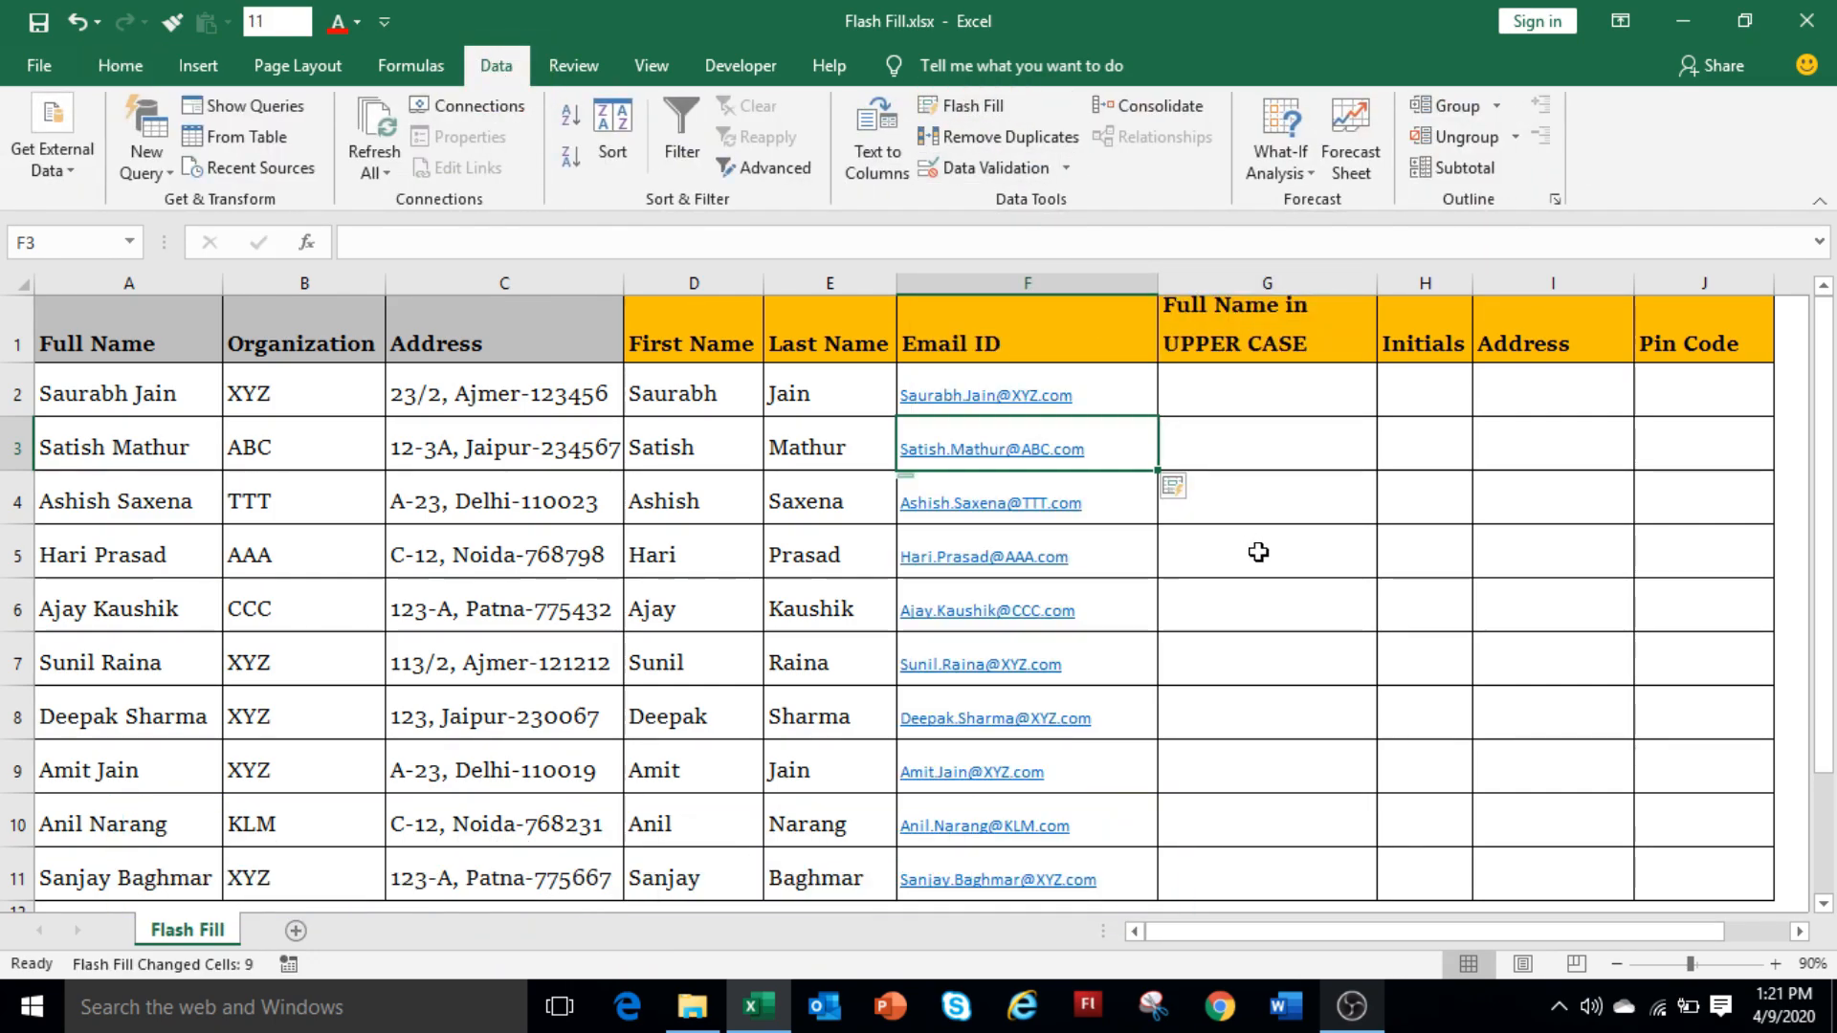
{"action": "left_click", "coordinate": [1291, 398]}
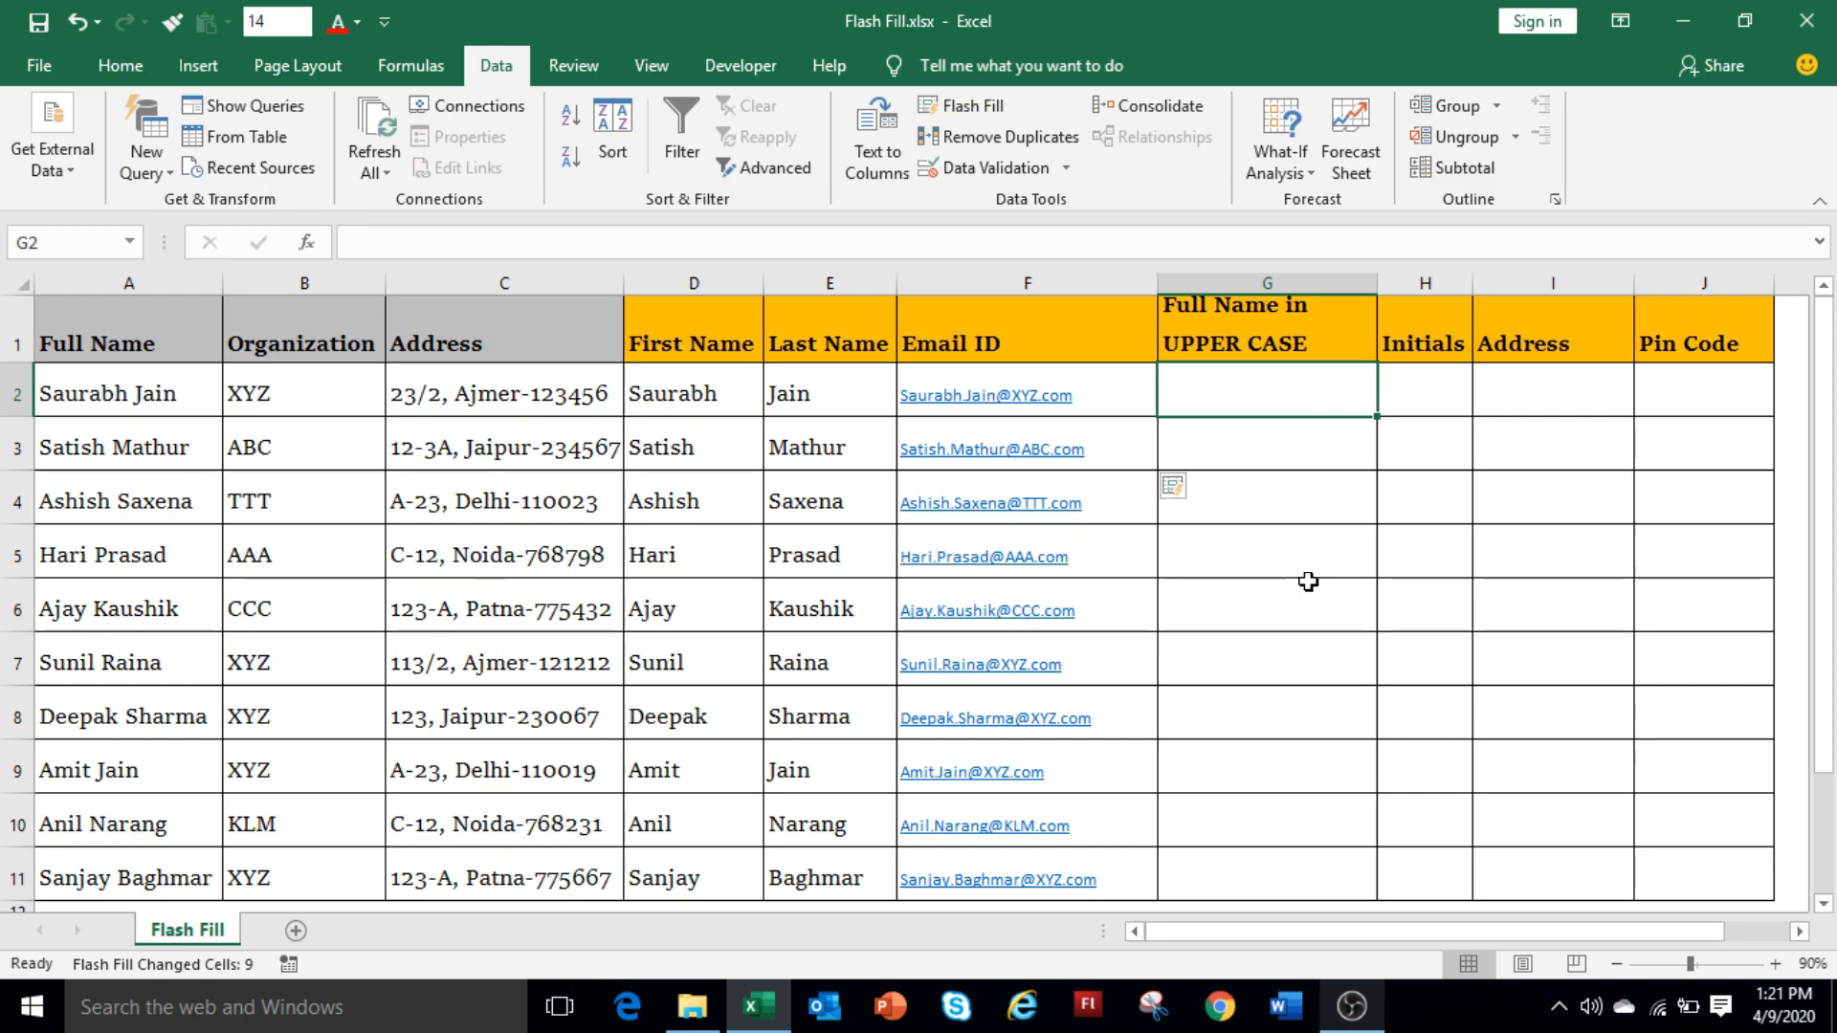
Enter SAURABH in G2, copy it down to row 11, and convert the copies to Flash Fill.
{"action": "type", "text": "SAURABH"}
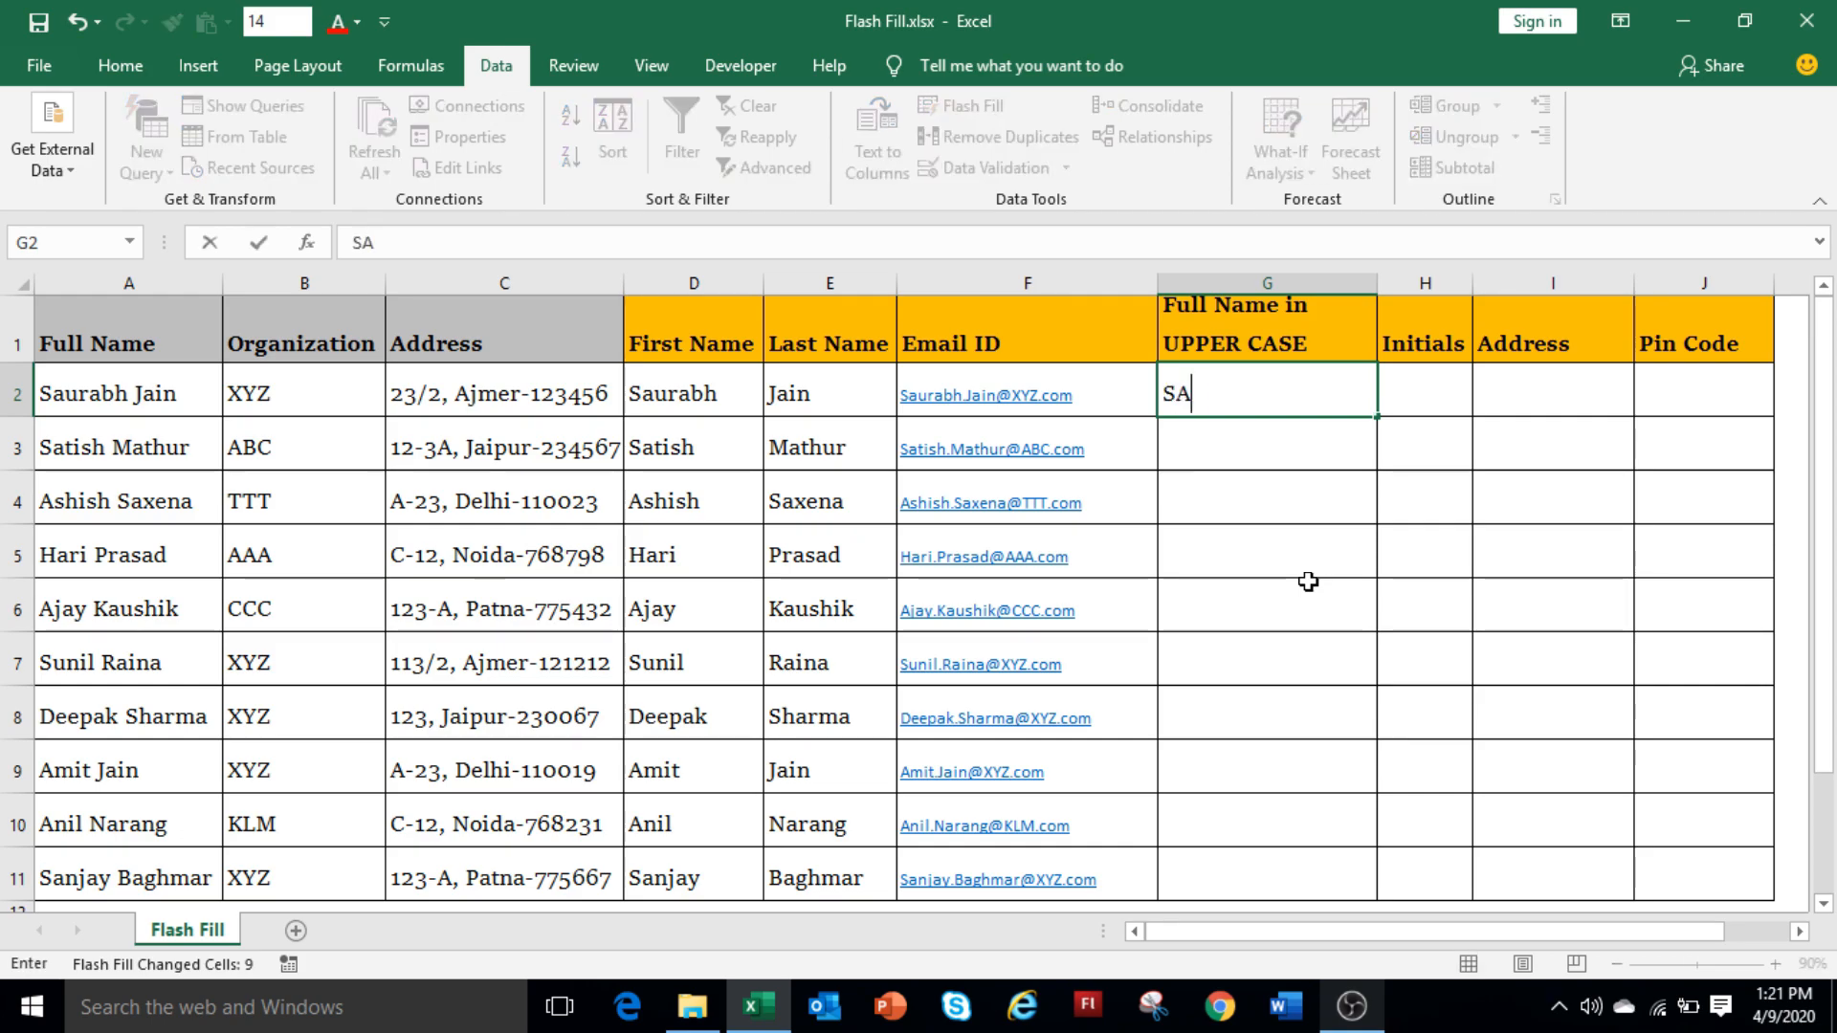
{"action": "key", "text": "Return"}
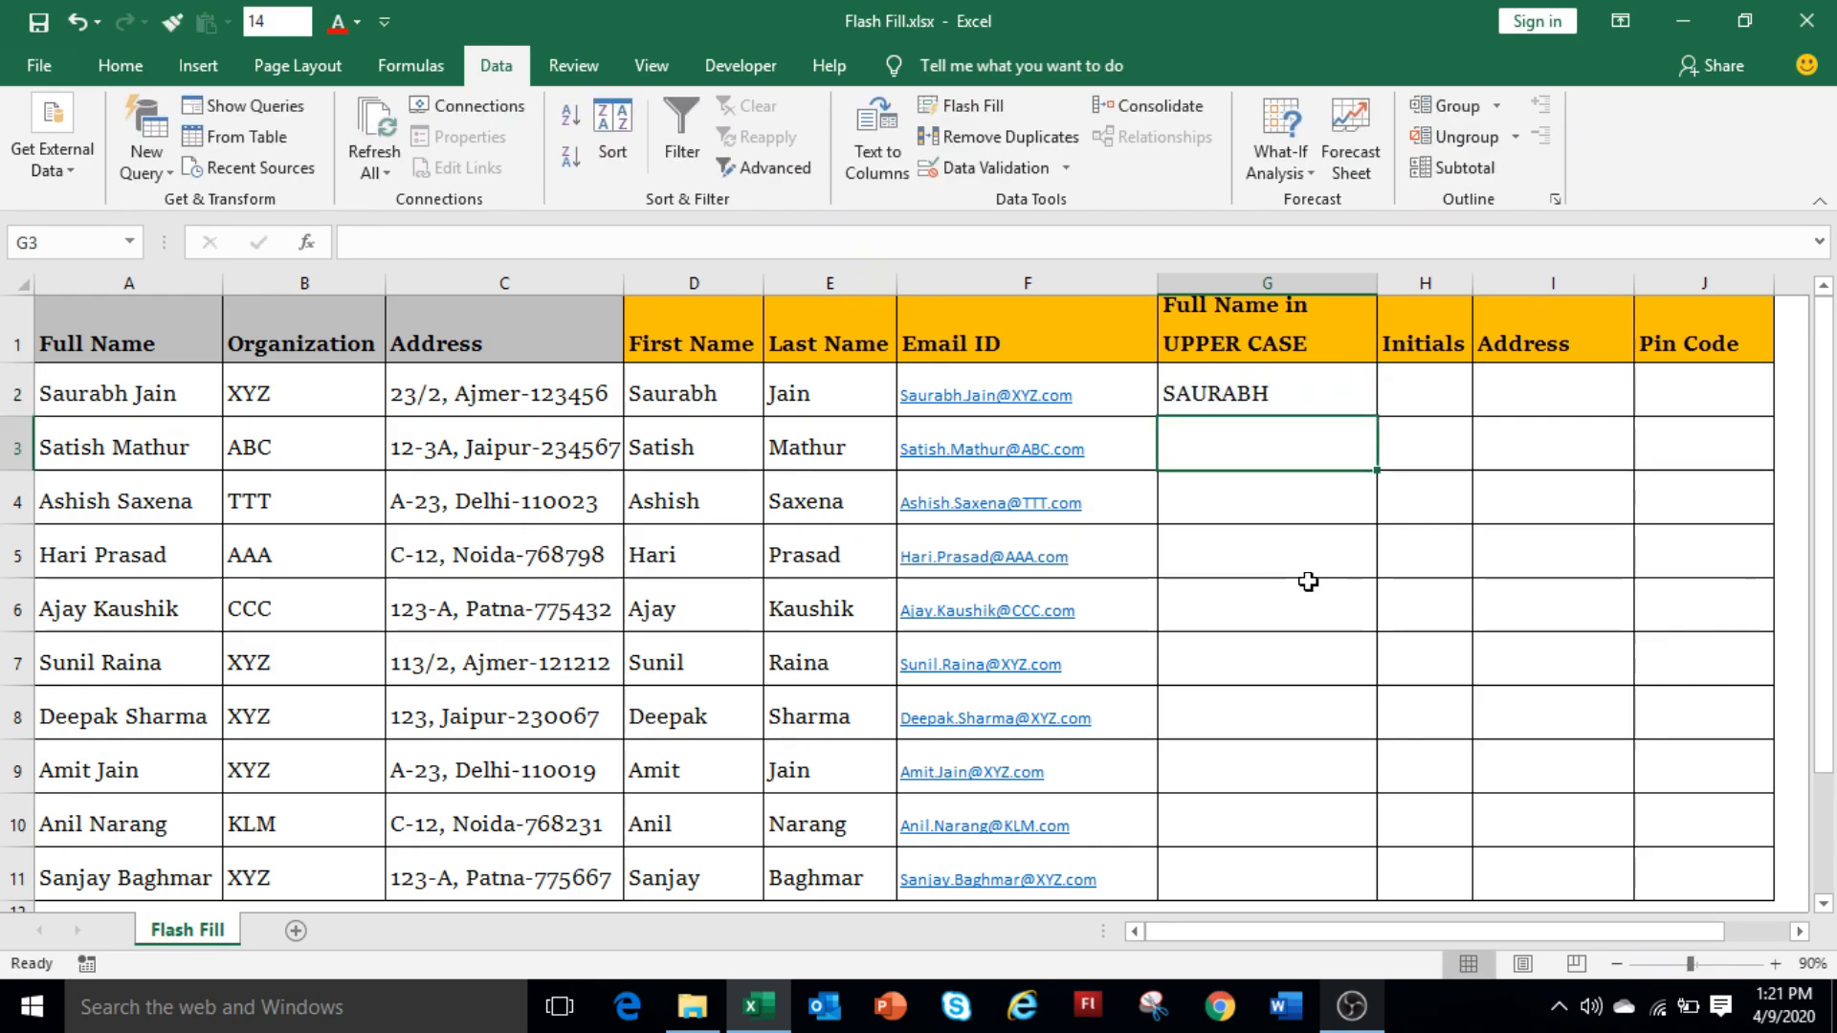
{"action": "left_click", "coordinate": [1283, 404]}
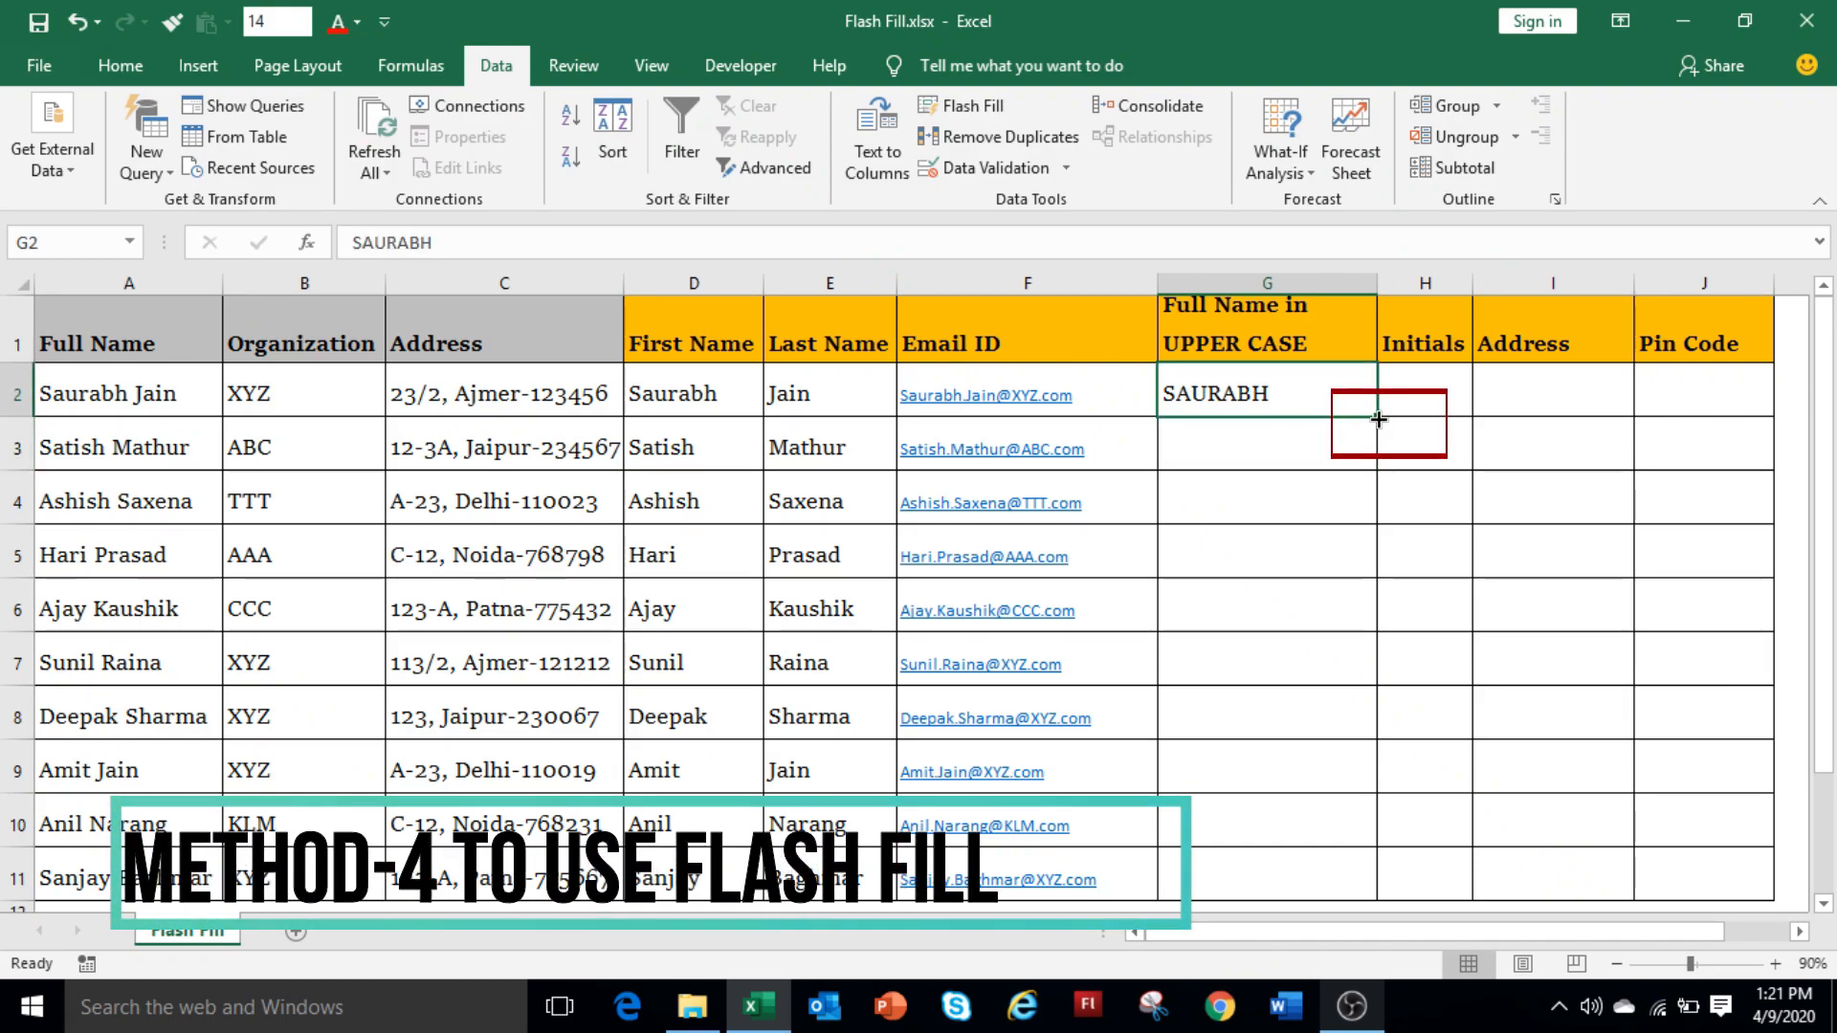
{"action": "double_click", "coordinate": [1379, 419]}
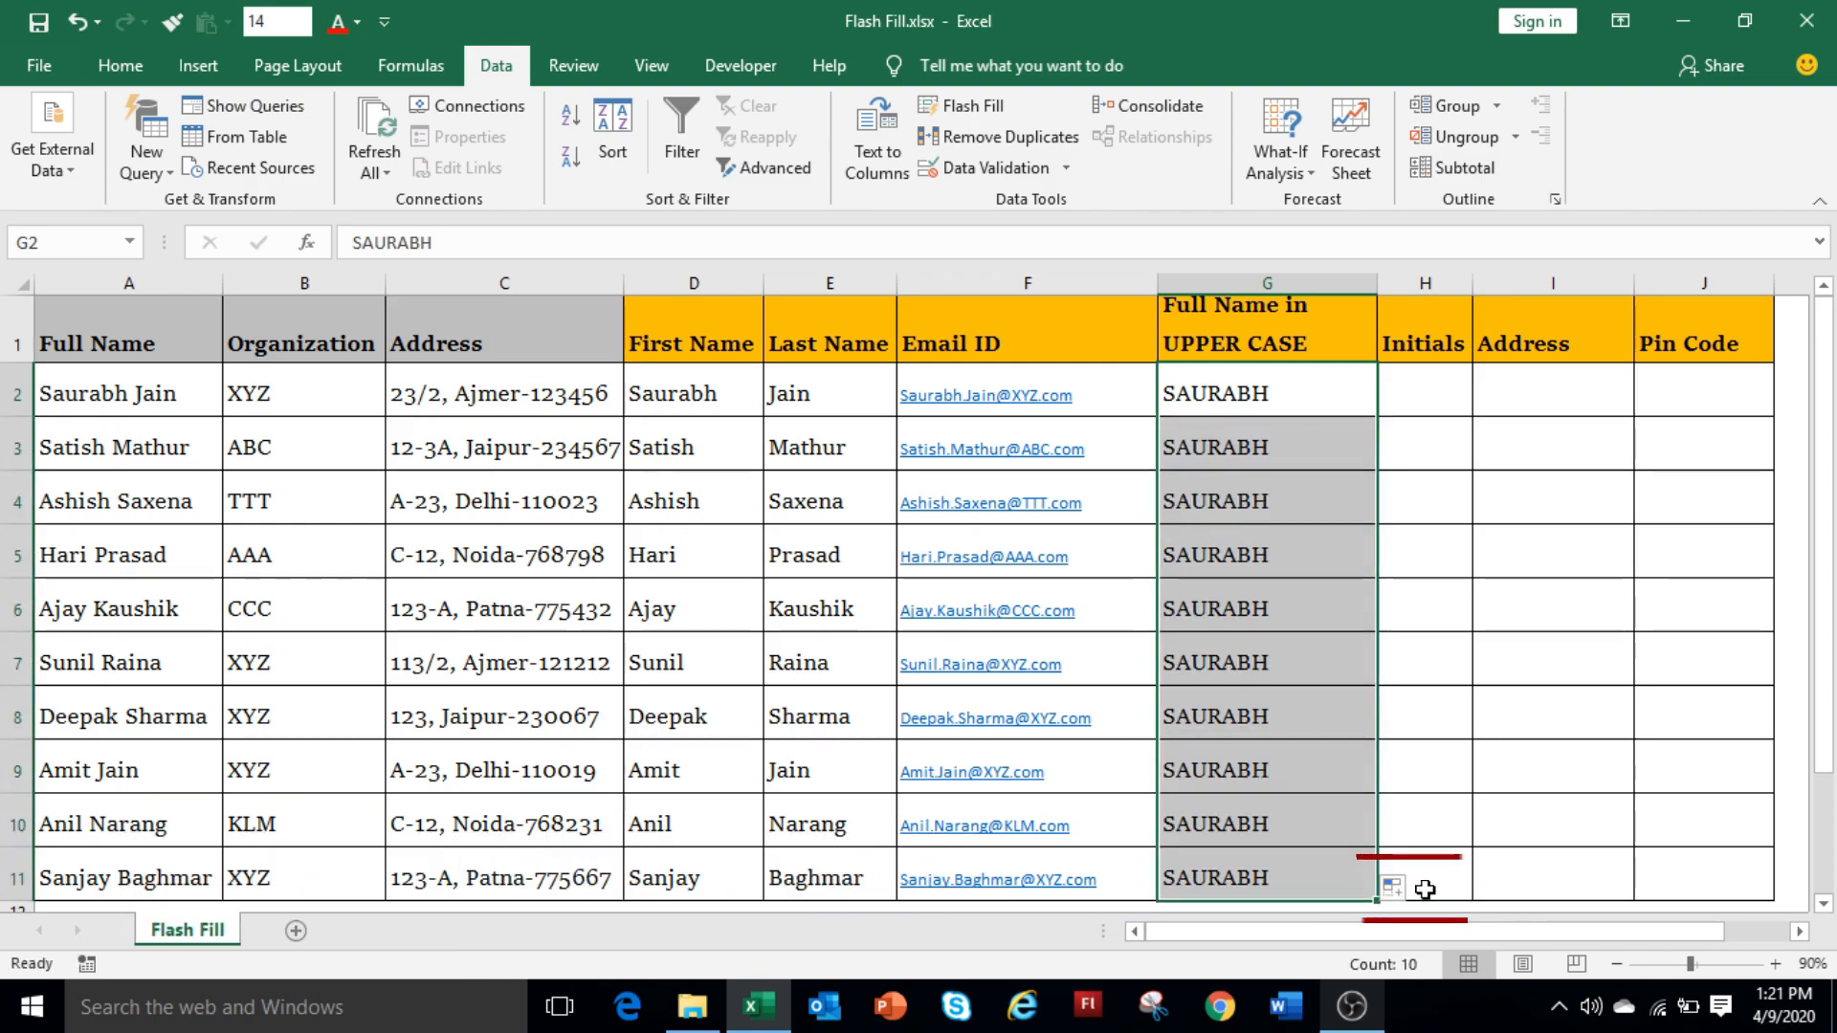
{"action": "left_click", "coordinate": [1405, 890]}
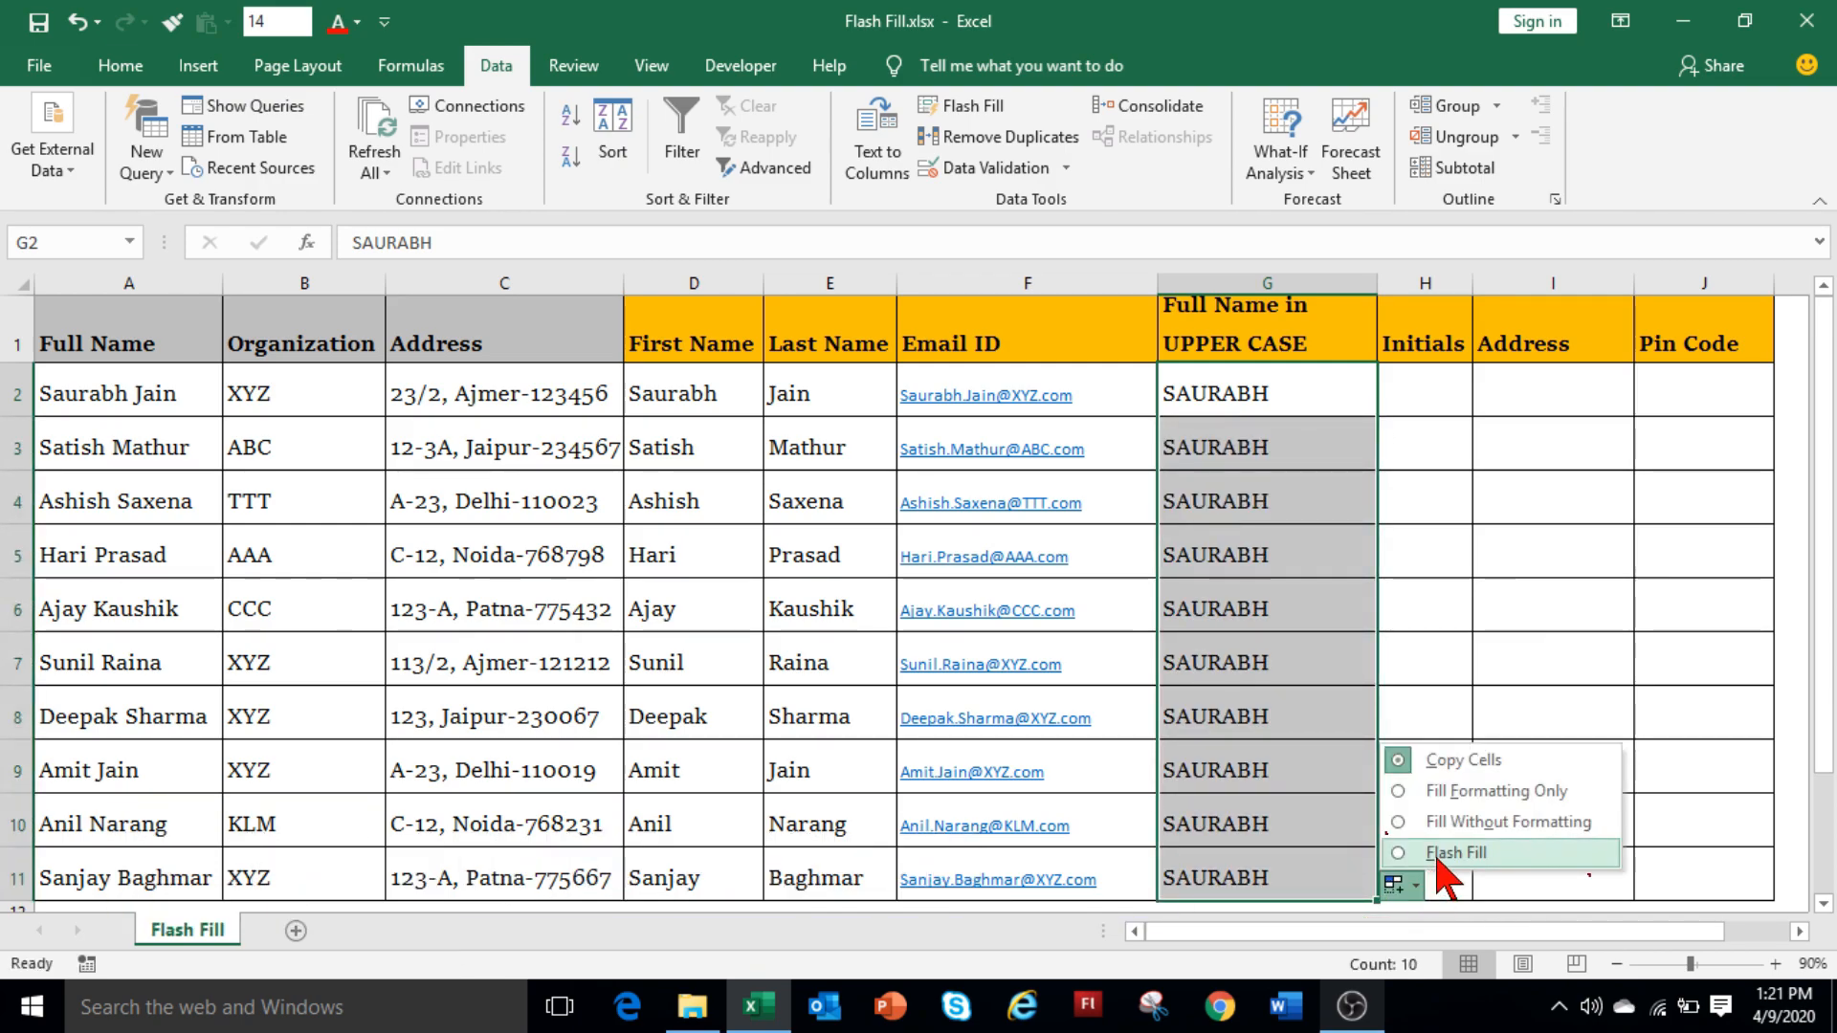
{"action": "left_click", "coordinate": [1438, 853]}
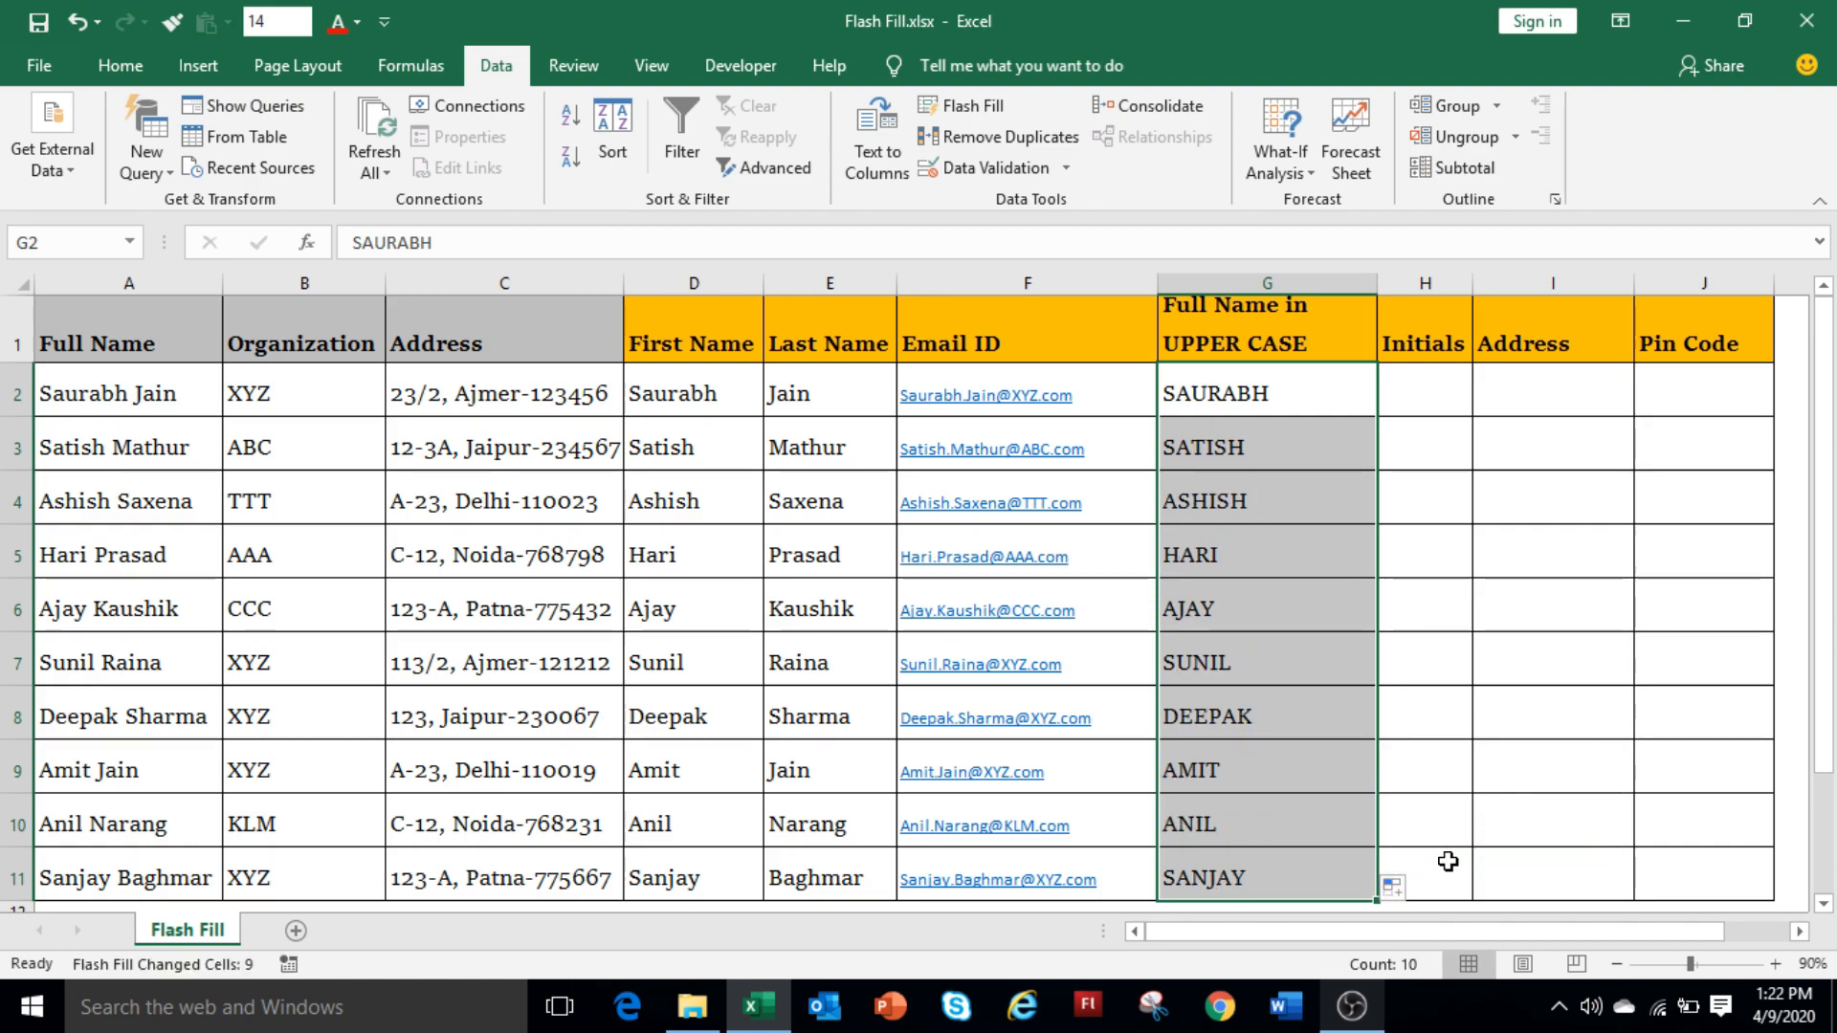
Enter 'S.J.' in H2 and Flash Fill everyone's initials with Ctrl+E.
{"action": "left_click", "coordinate": [1451, 404]}
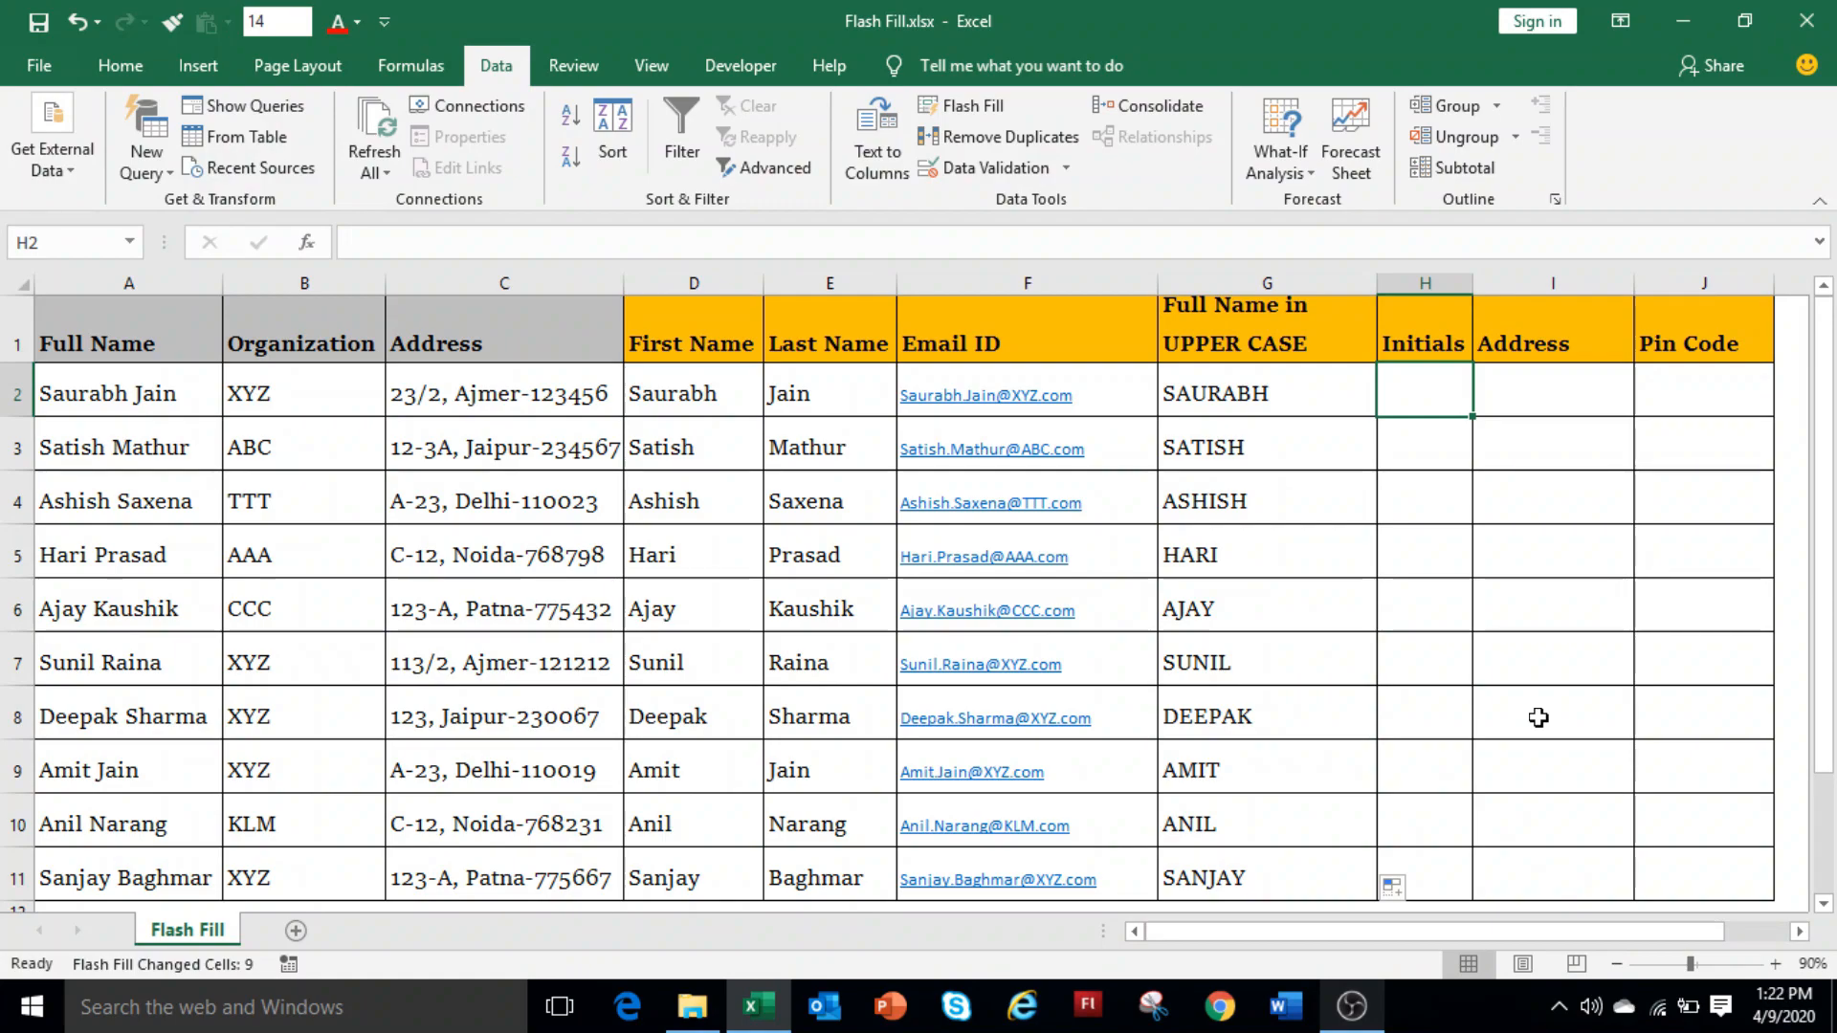
{"action": "type", "text": "S"}
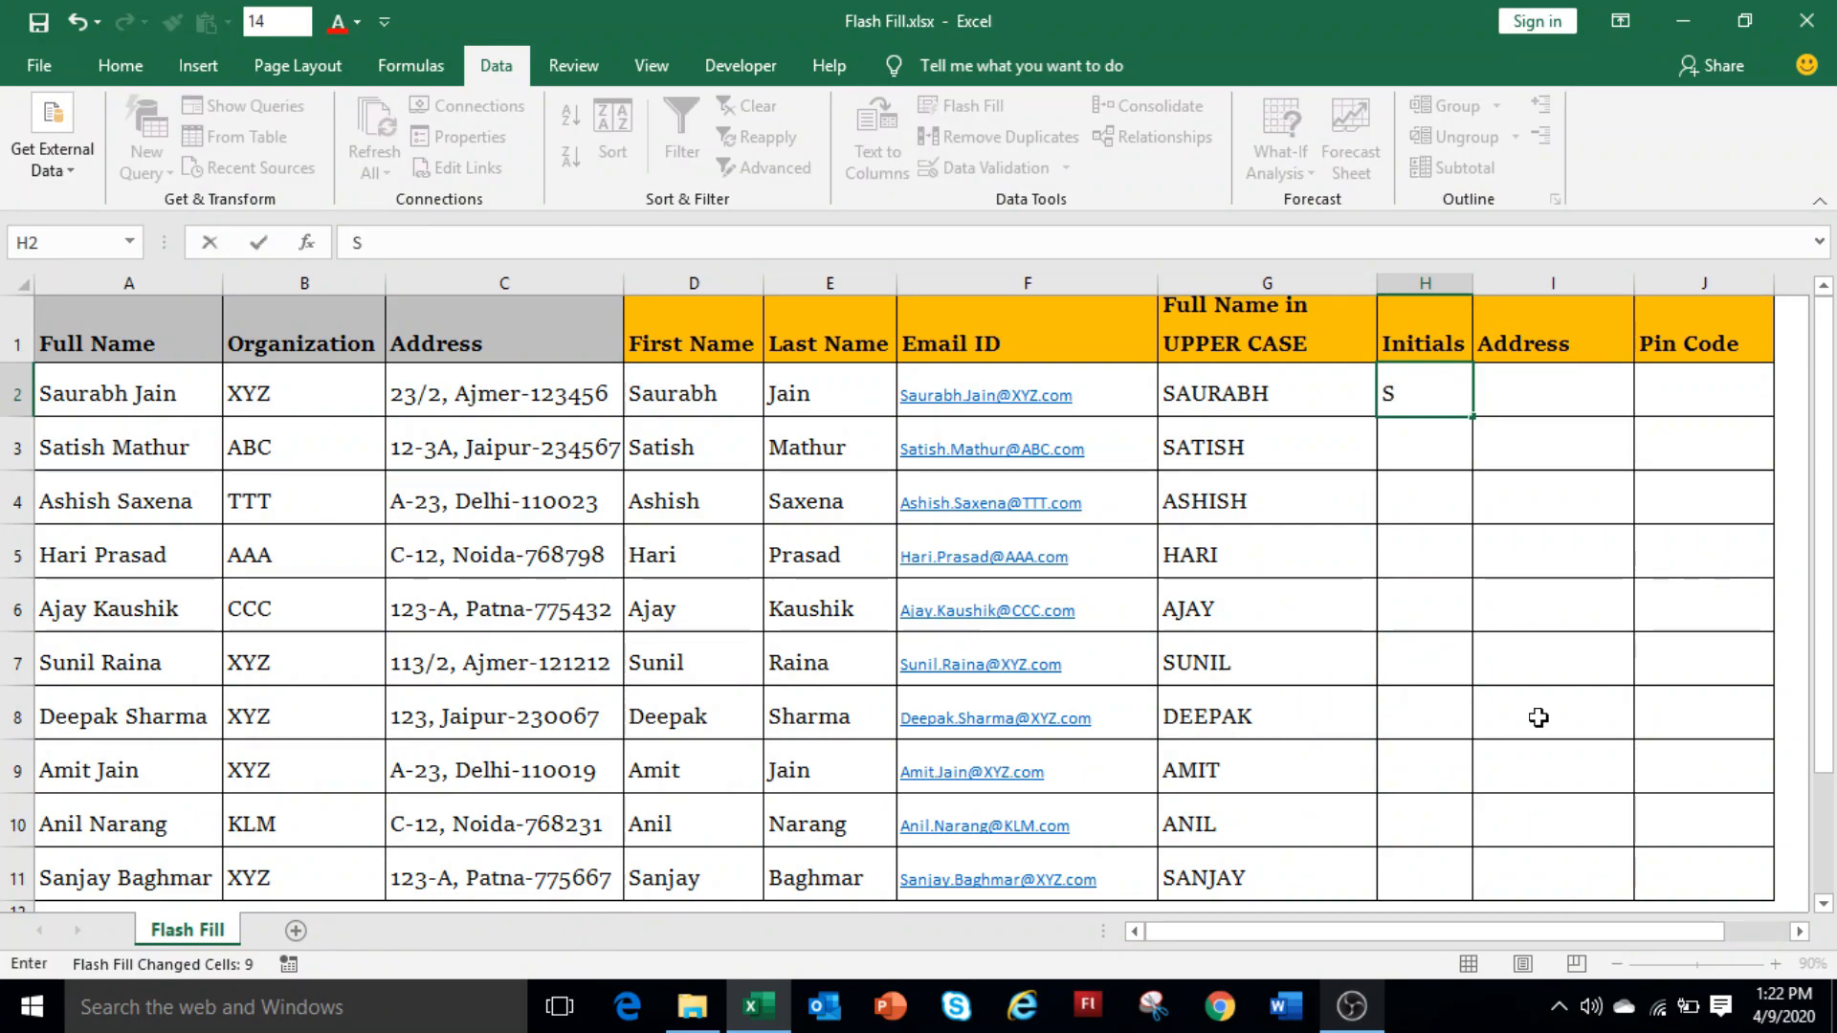
{"action": "type", "text": ".J."}
{"action": "key", "text": "Return"}
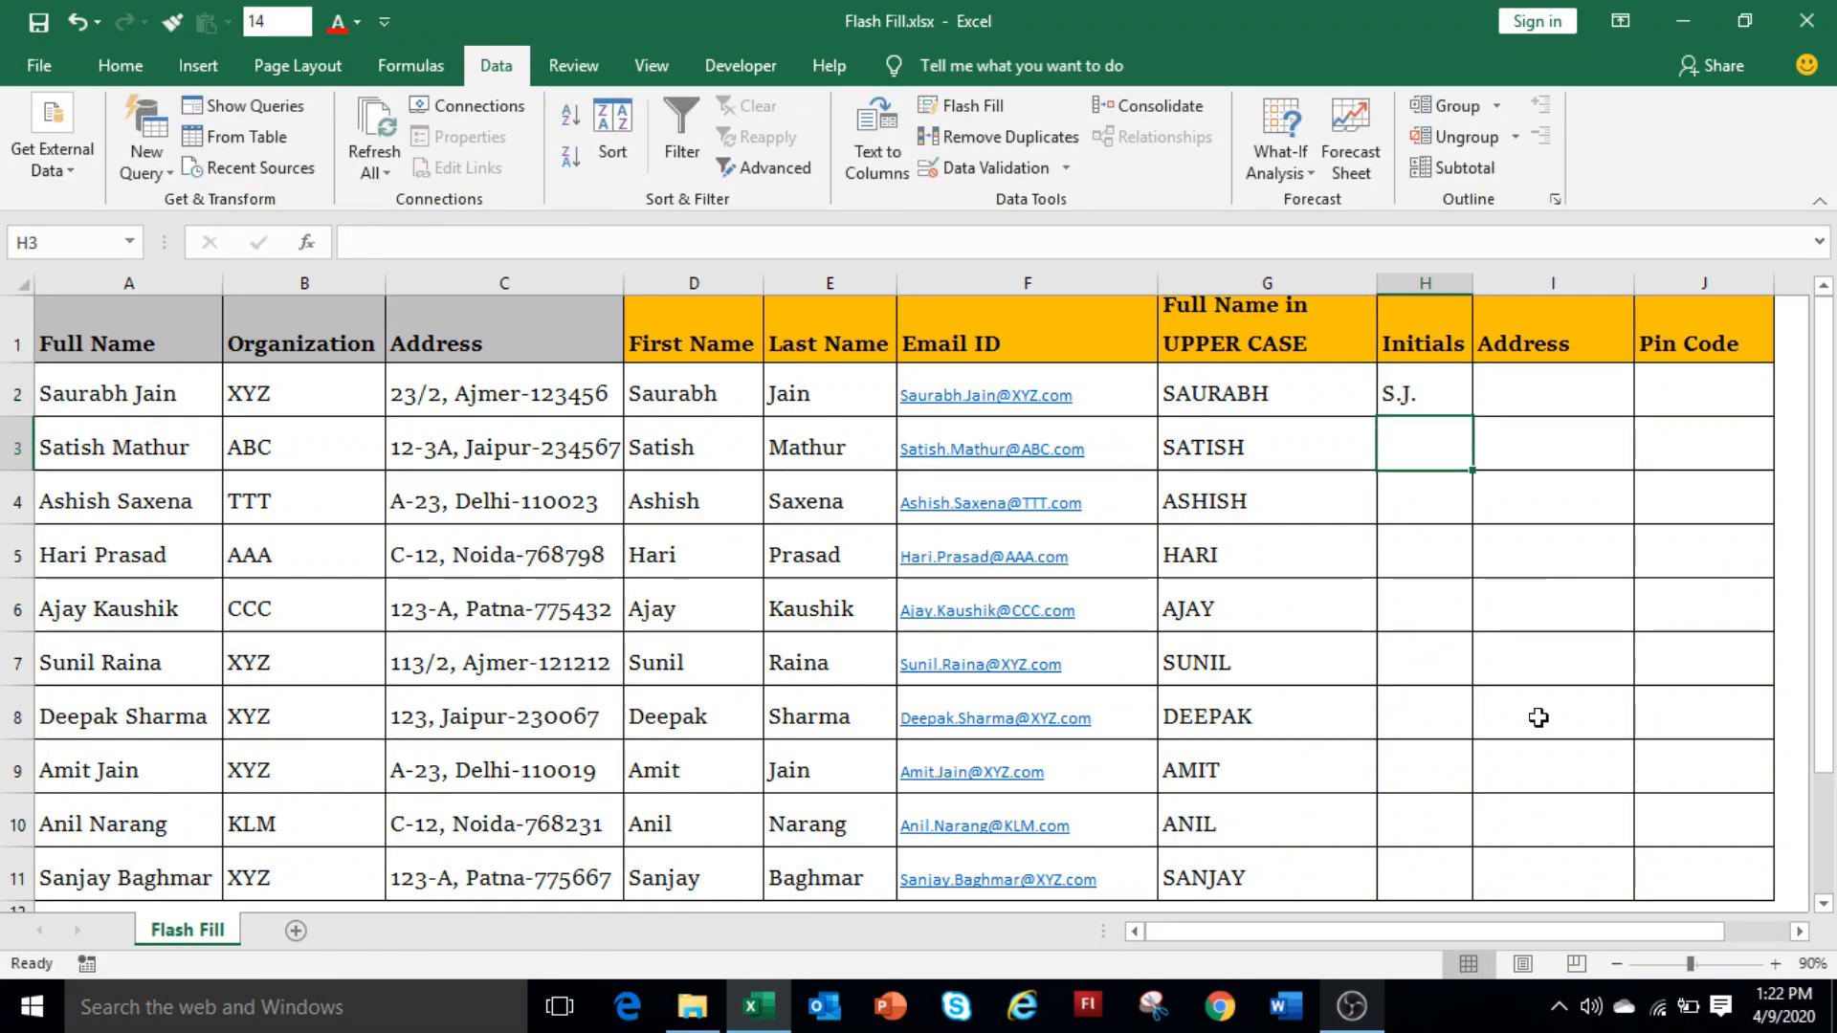
{"action": "key", "text": "ctrl+e"}
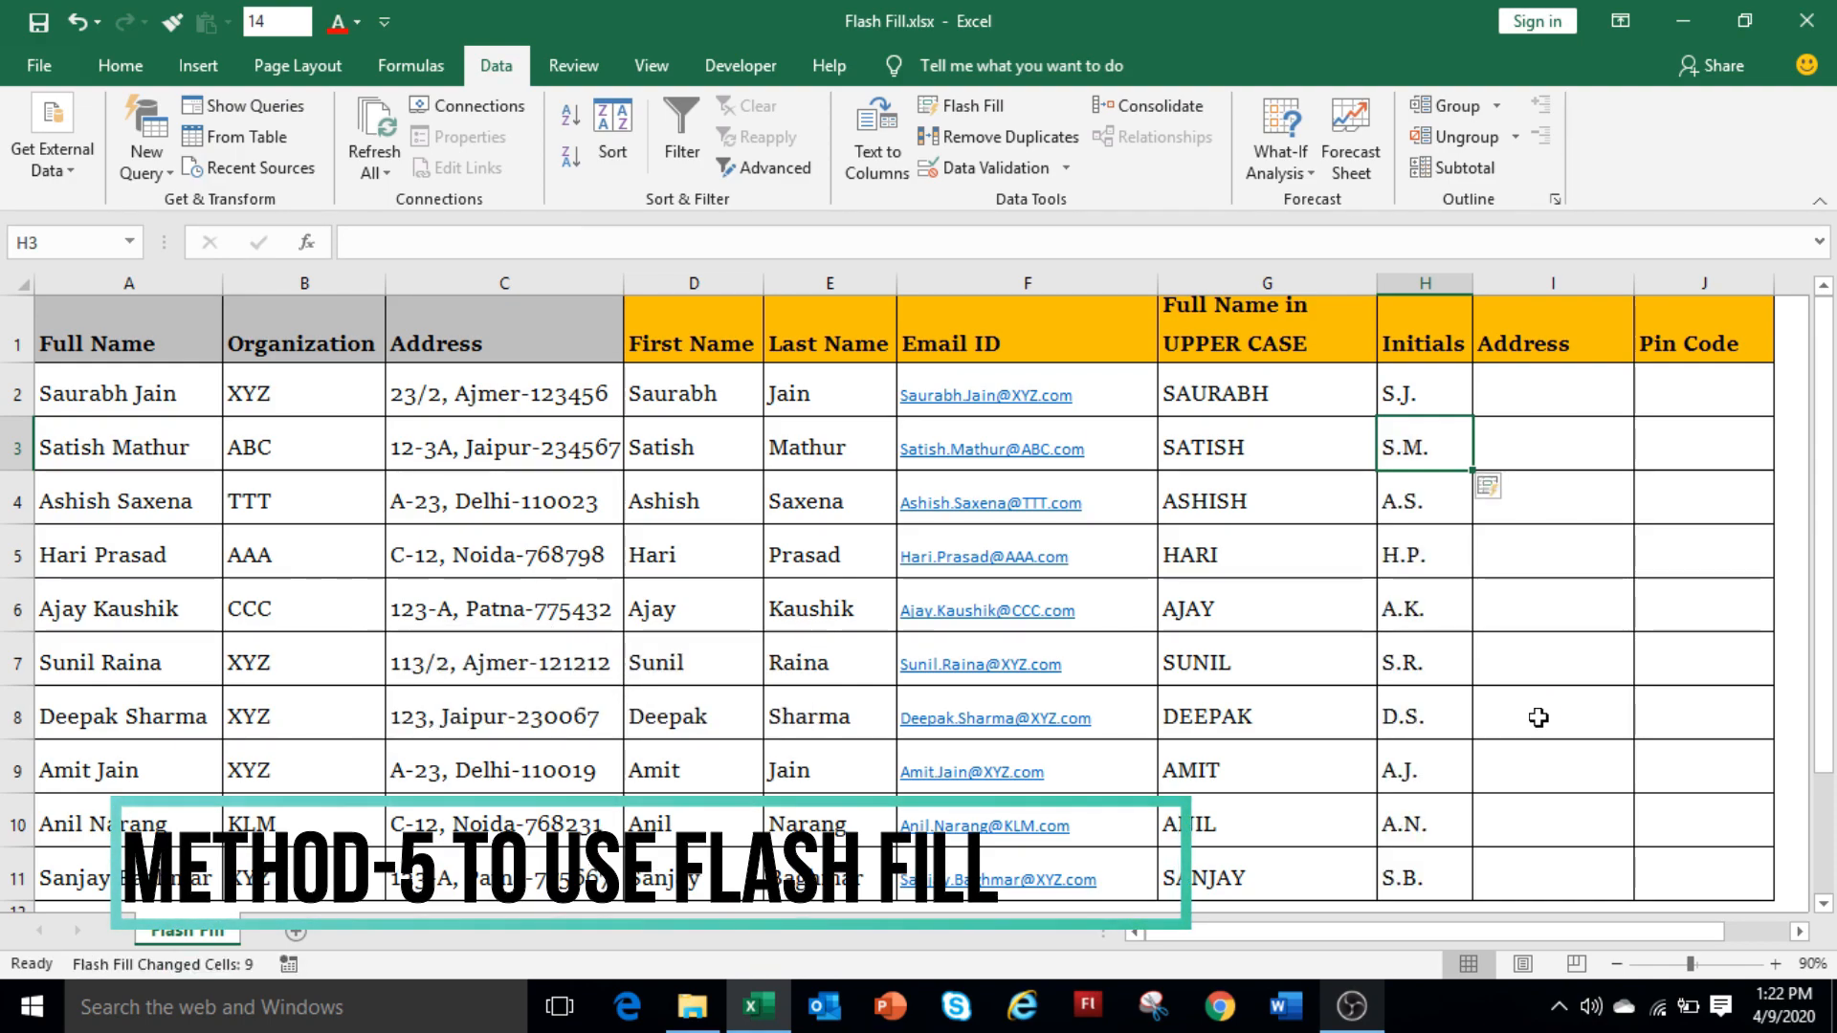
{"action": "key", "text": "Up"}
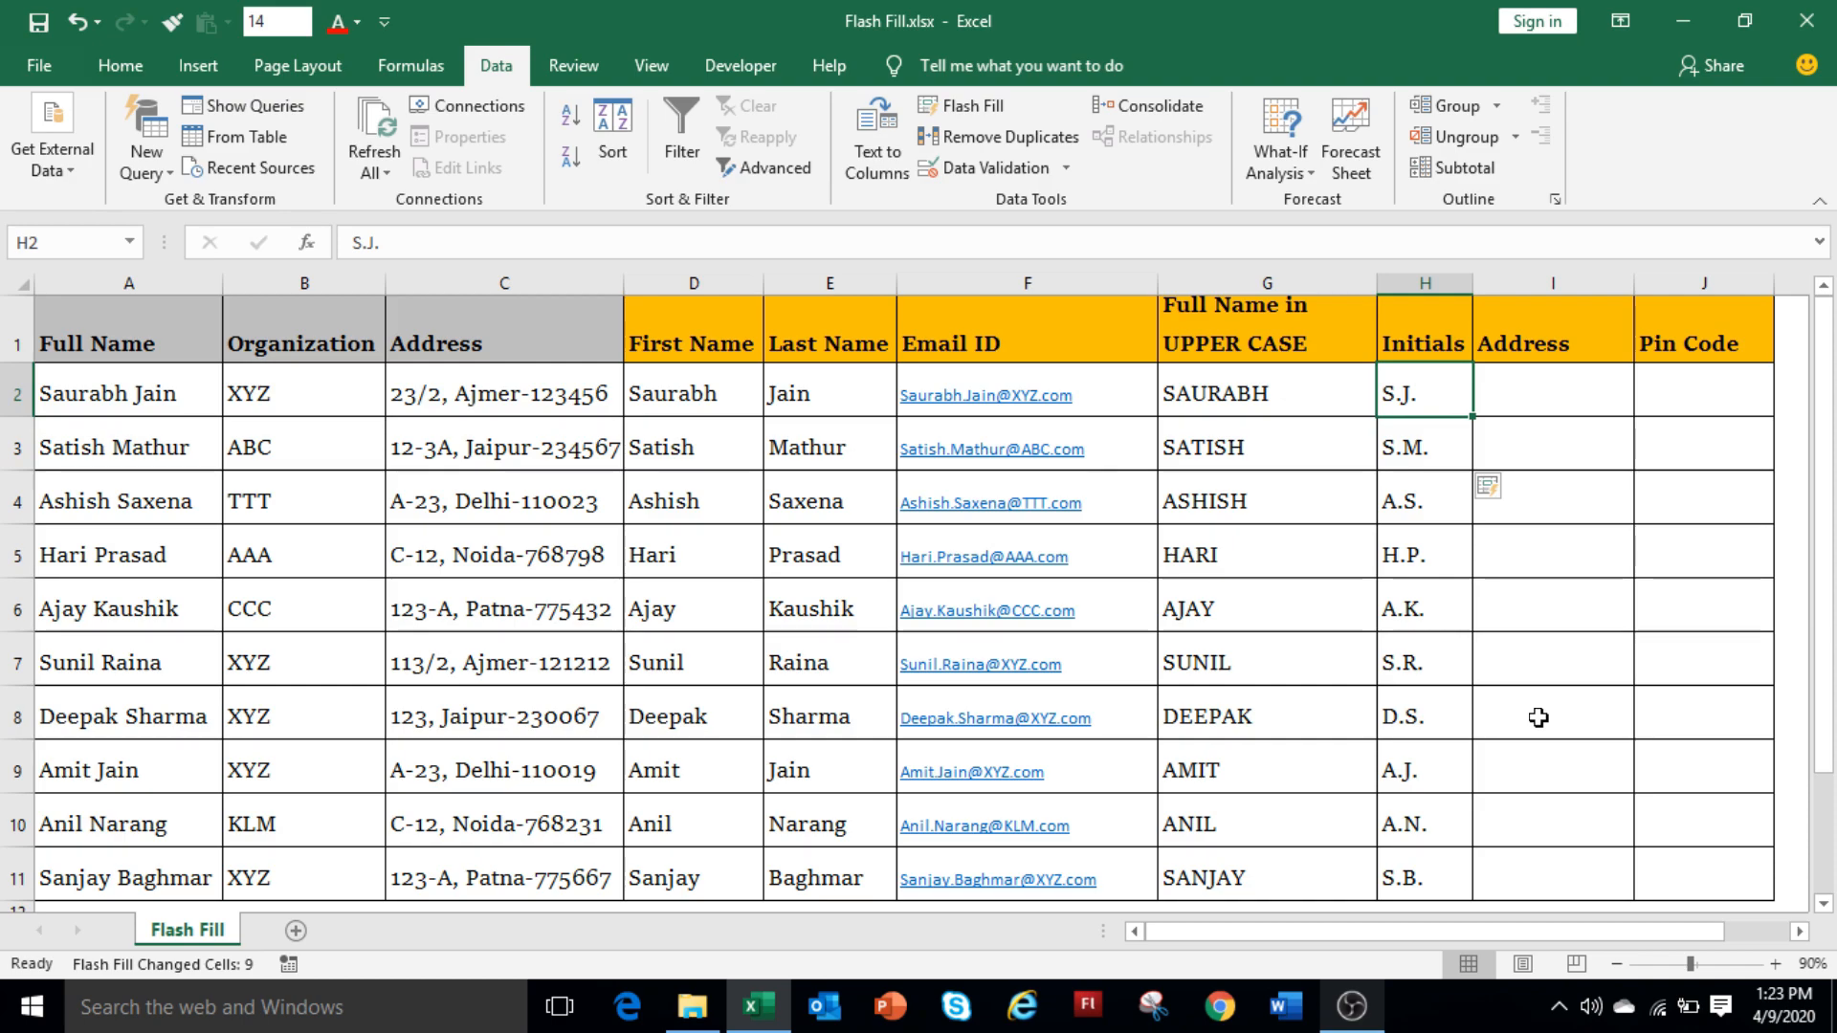
{"action": "key", "text": "Right"}
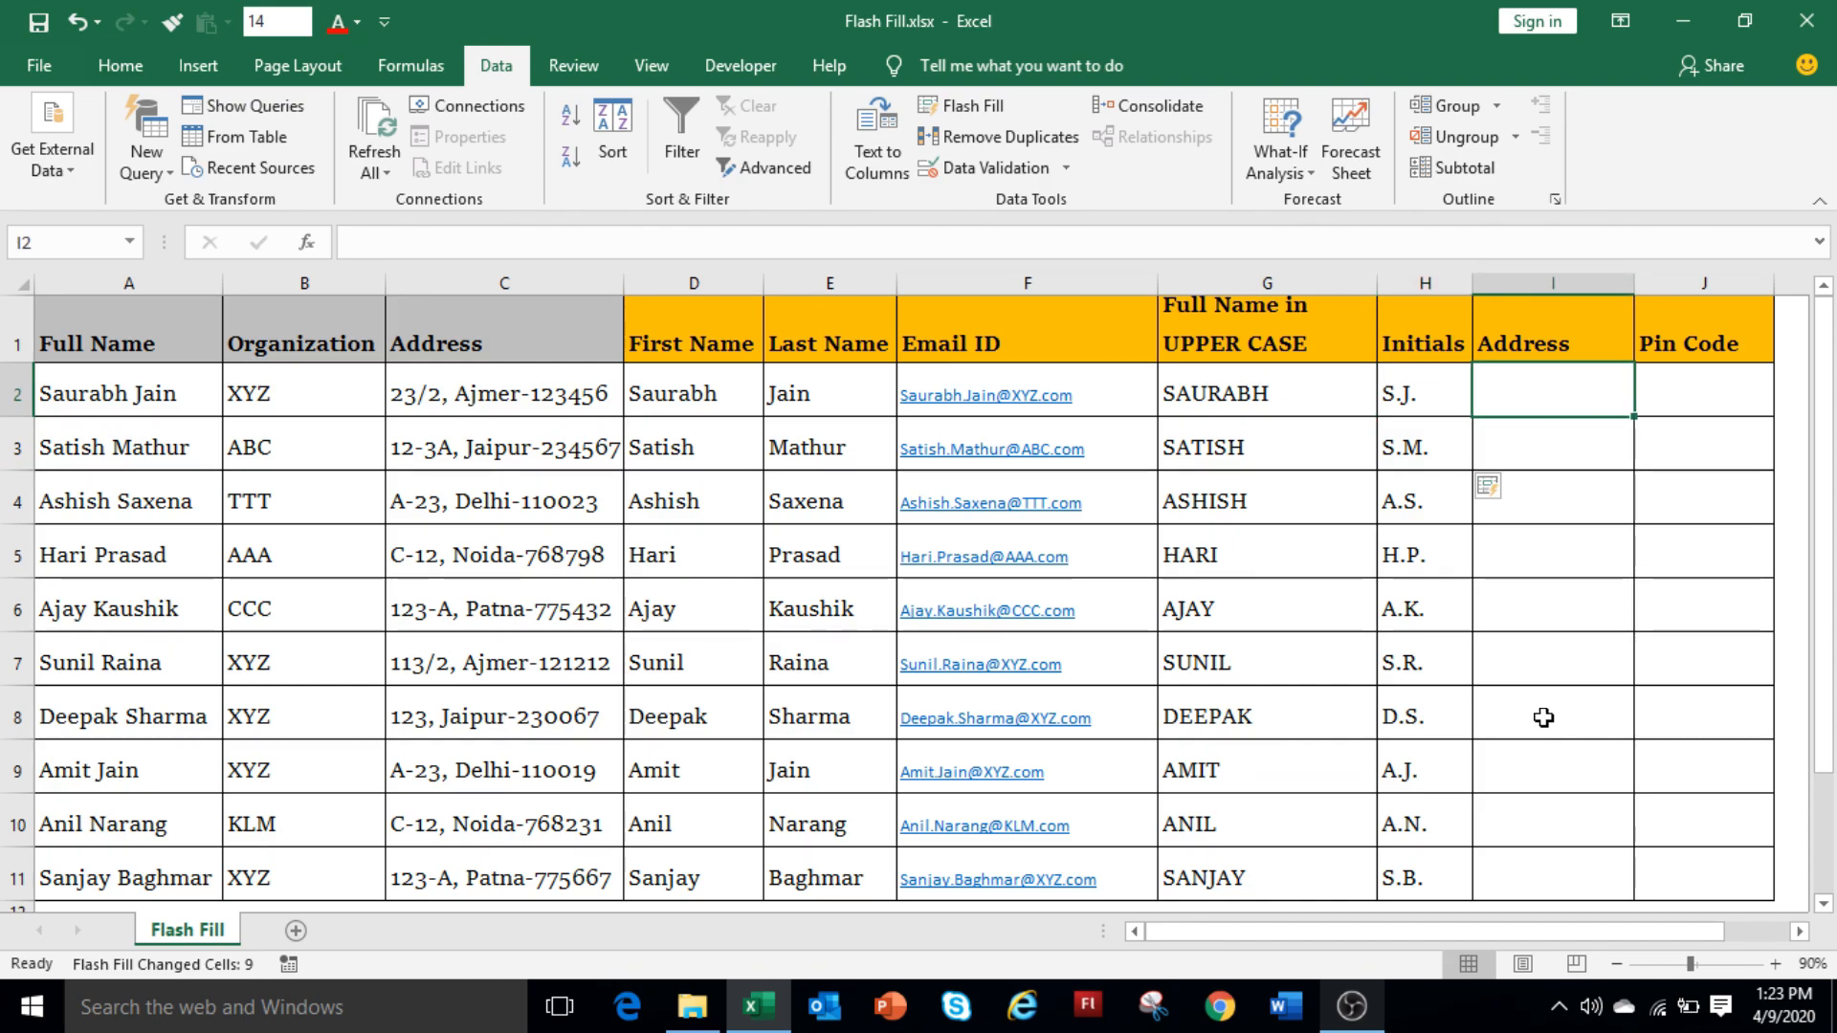
Enter the three-line address 23/2, Ajmer, 123456 in I2, then Flash Fill the other rows.
{"action": "type", "text": "23"}
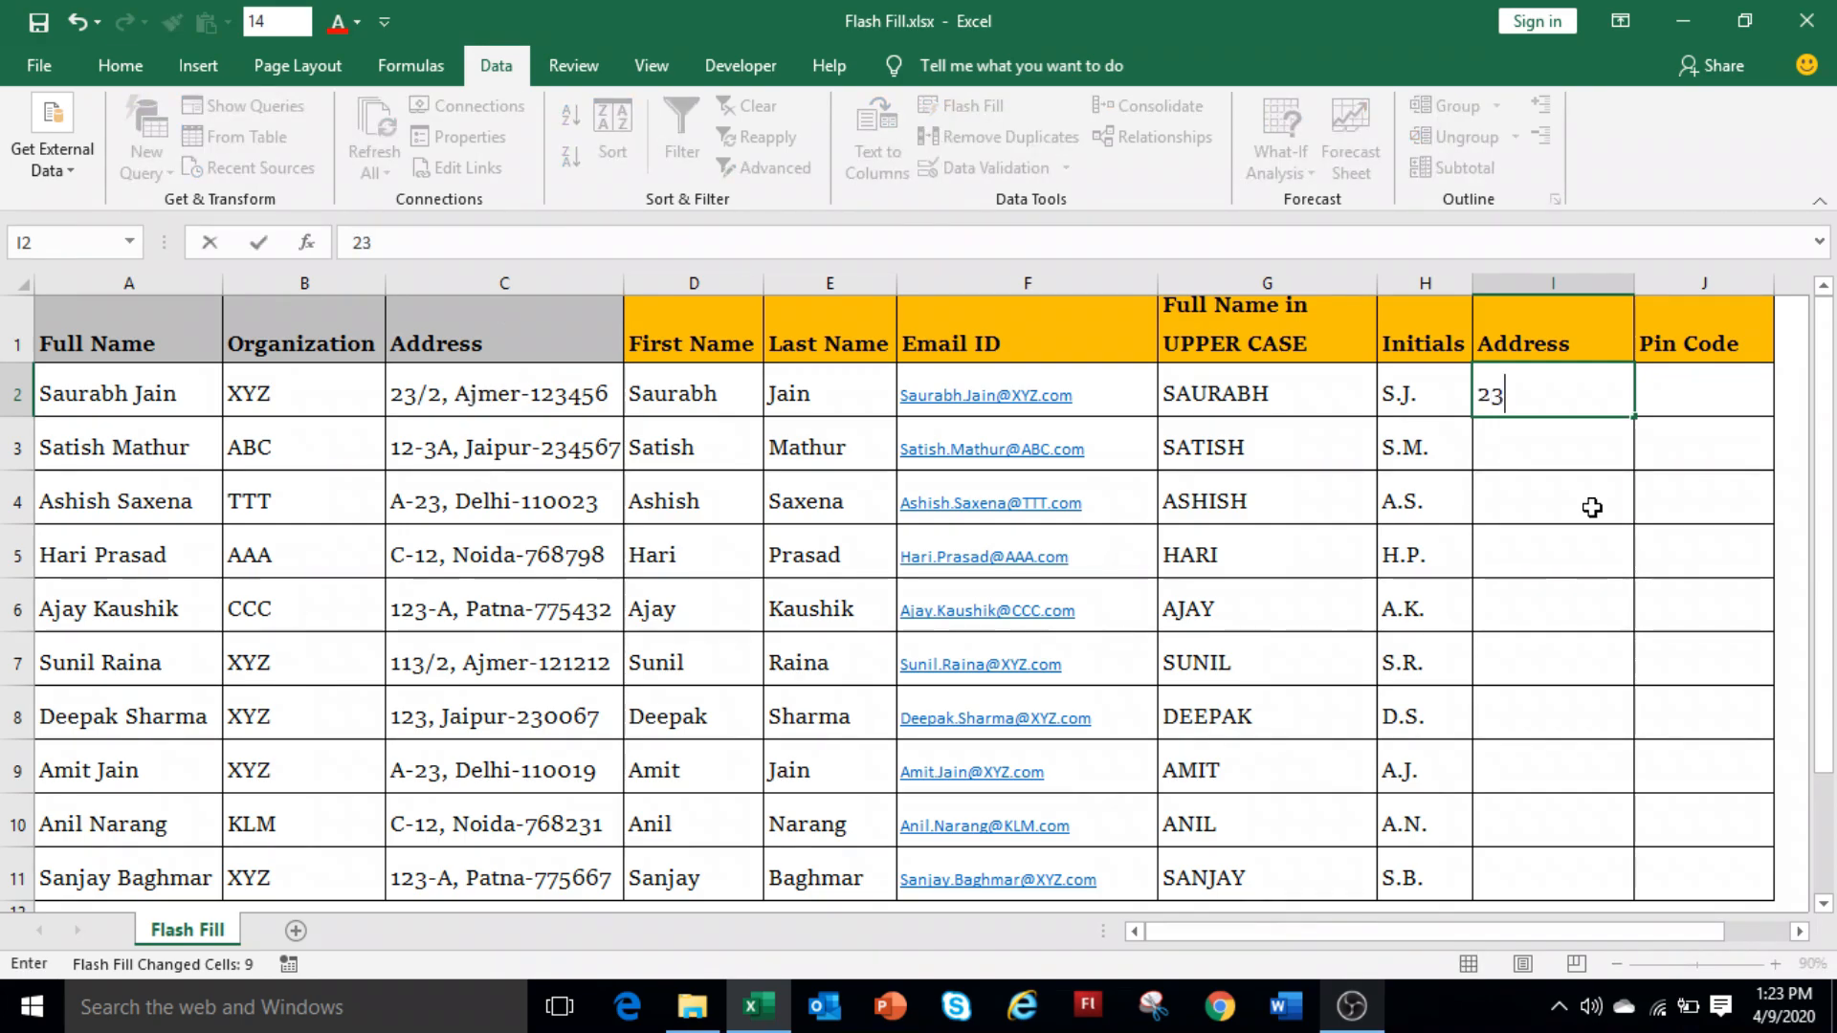
{"action": "type", "text": "/2"}
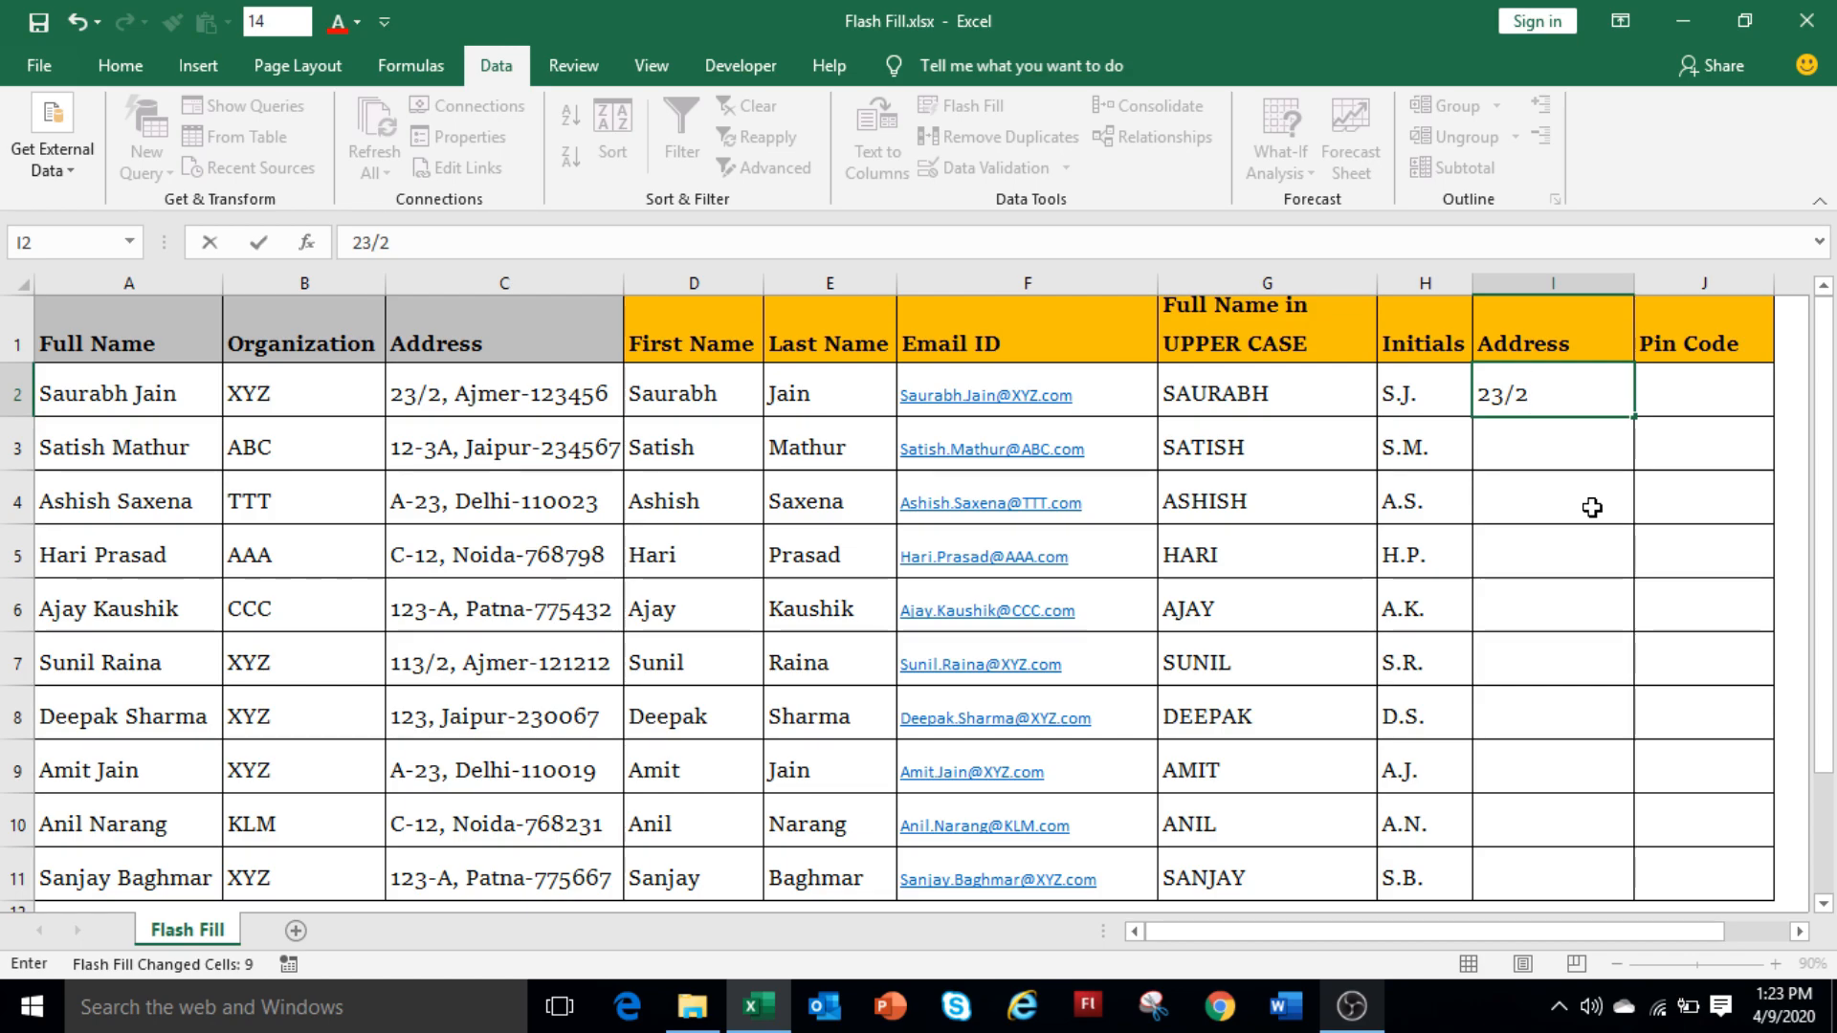
{"action": "key", "text": "alt+Return"}
{"action": "type", "text": "Ajmer"}
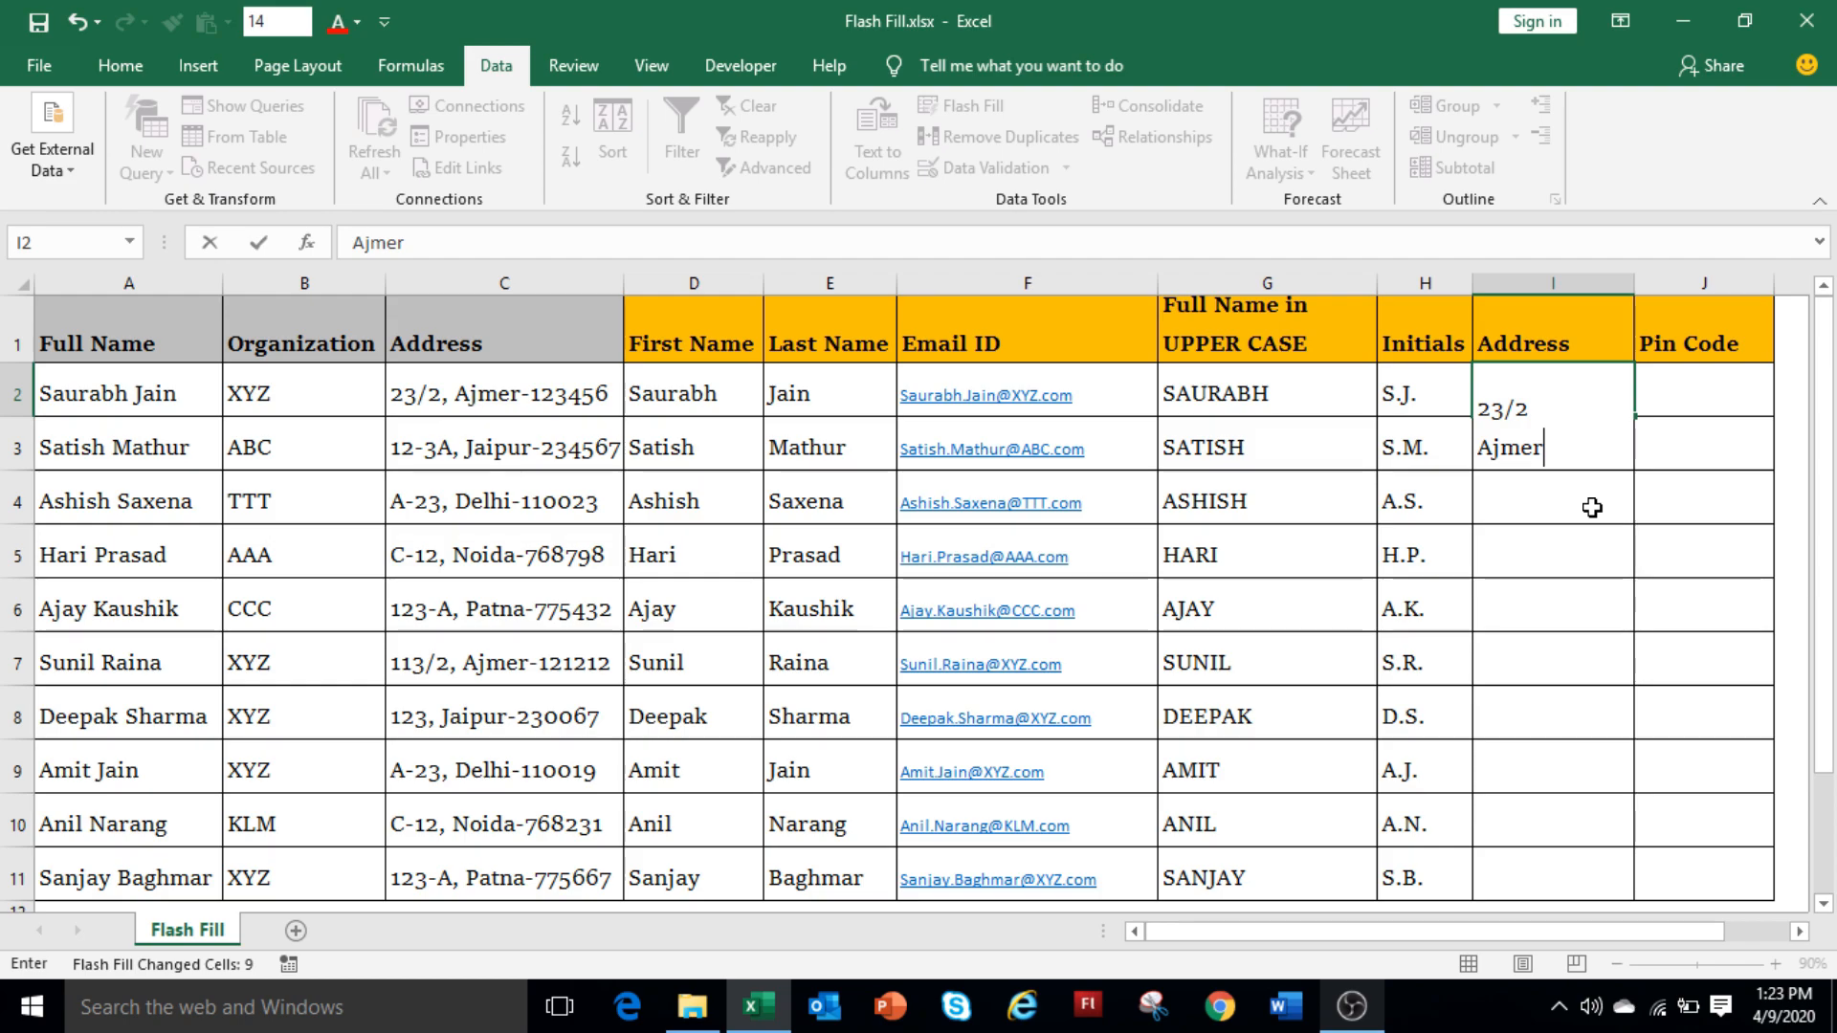
{"action": "key", "text": "alt+Return"}
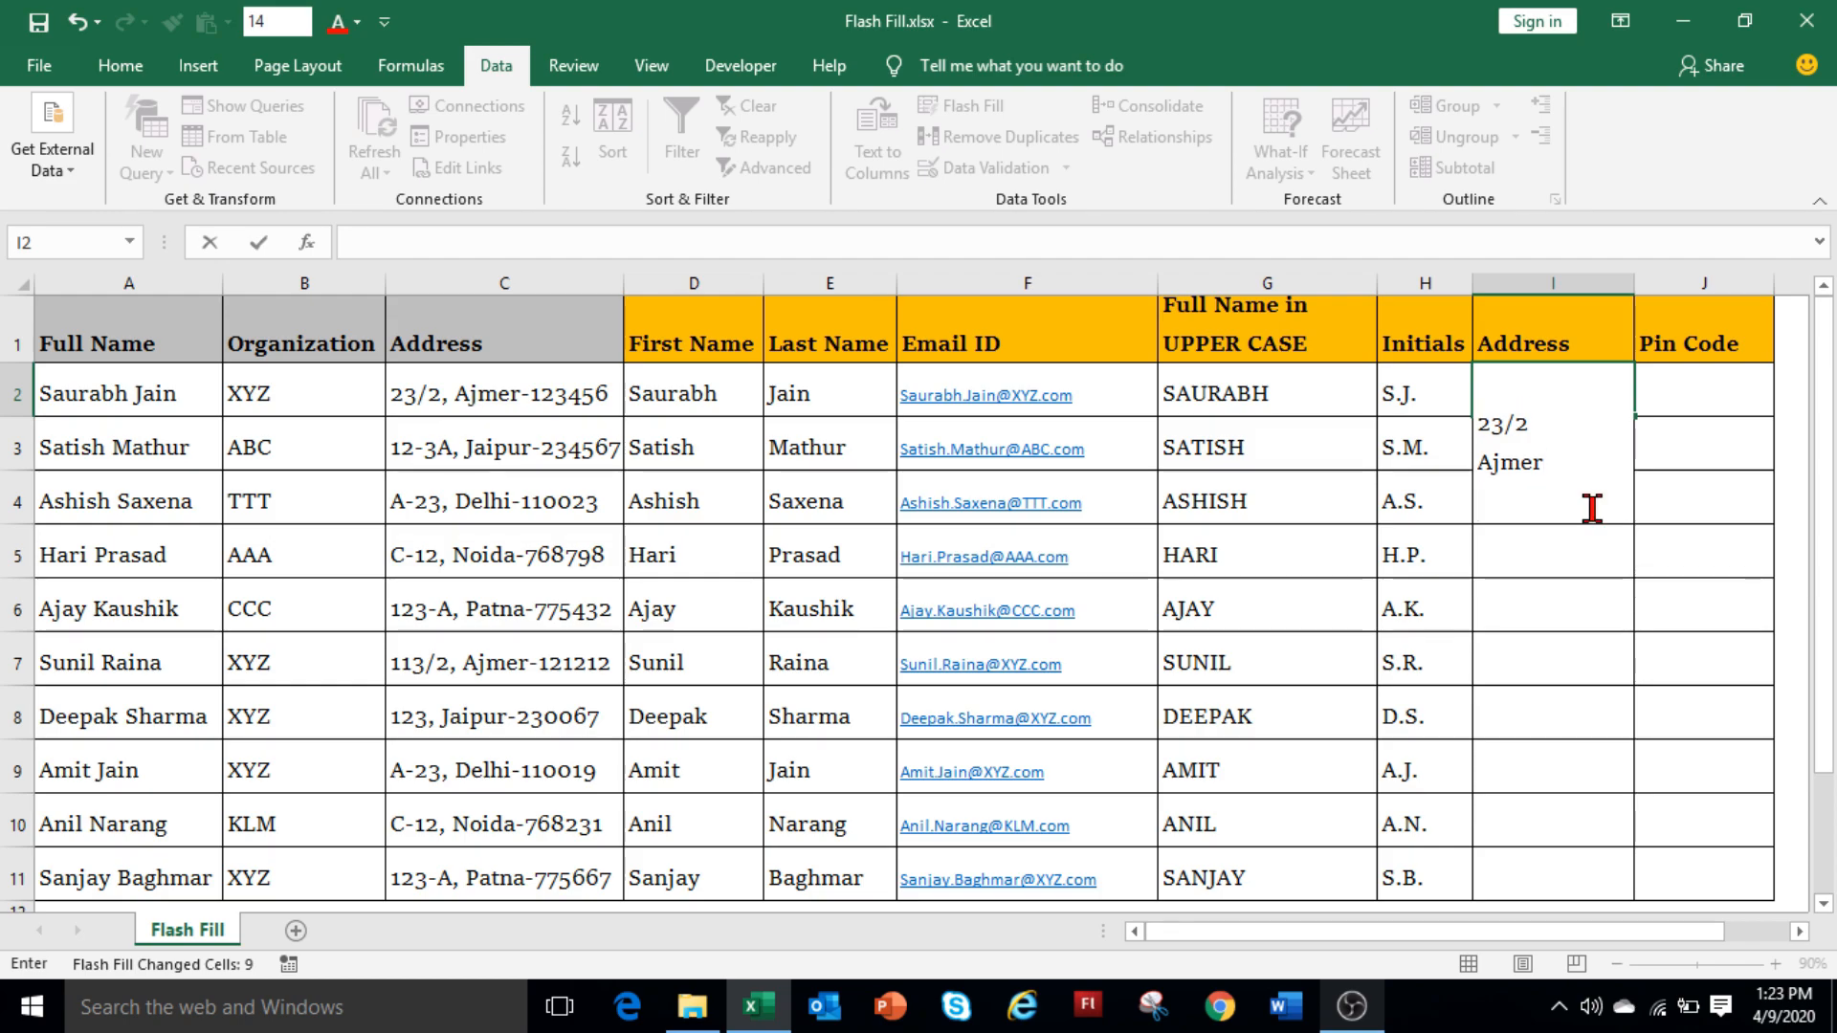
{"action": "type", "text": "123456"}
{"action": "key", "text": "Return"}
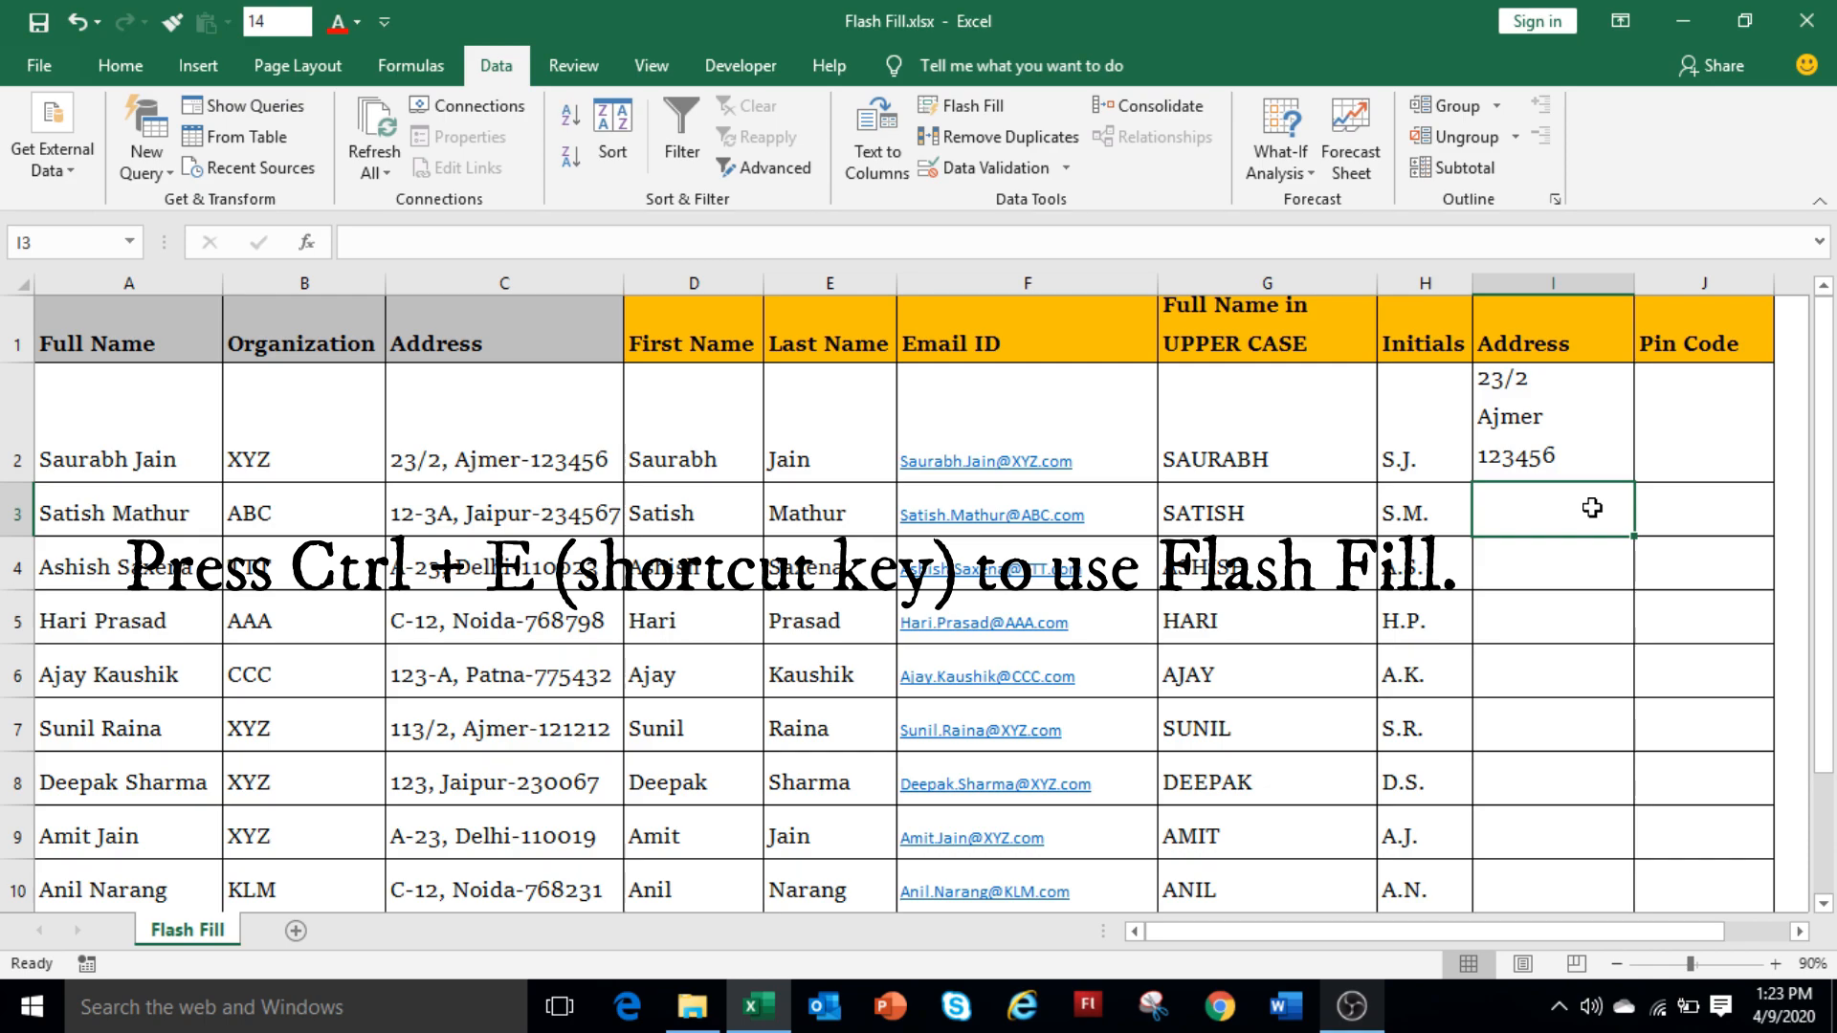
{"action": "key", "text": "ctrl+e"}
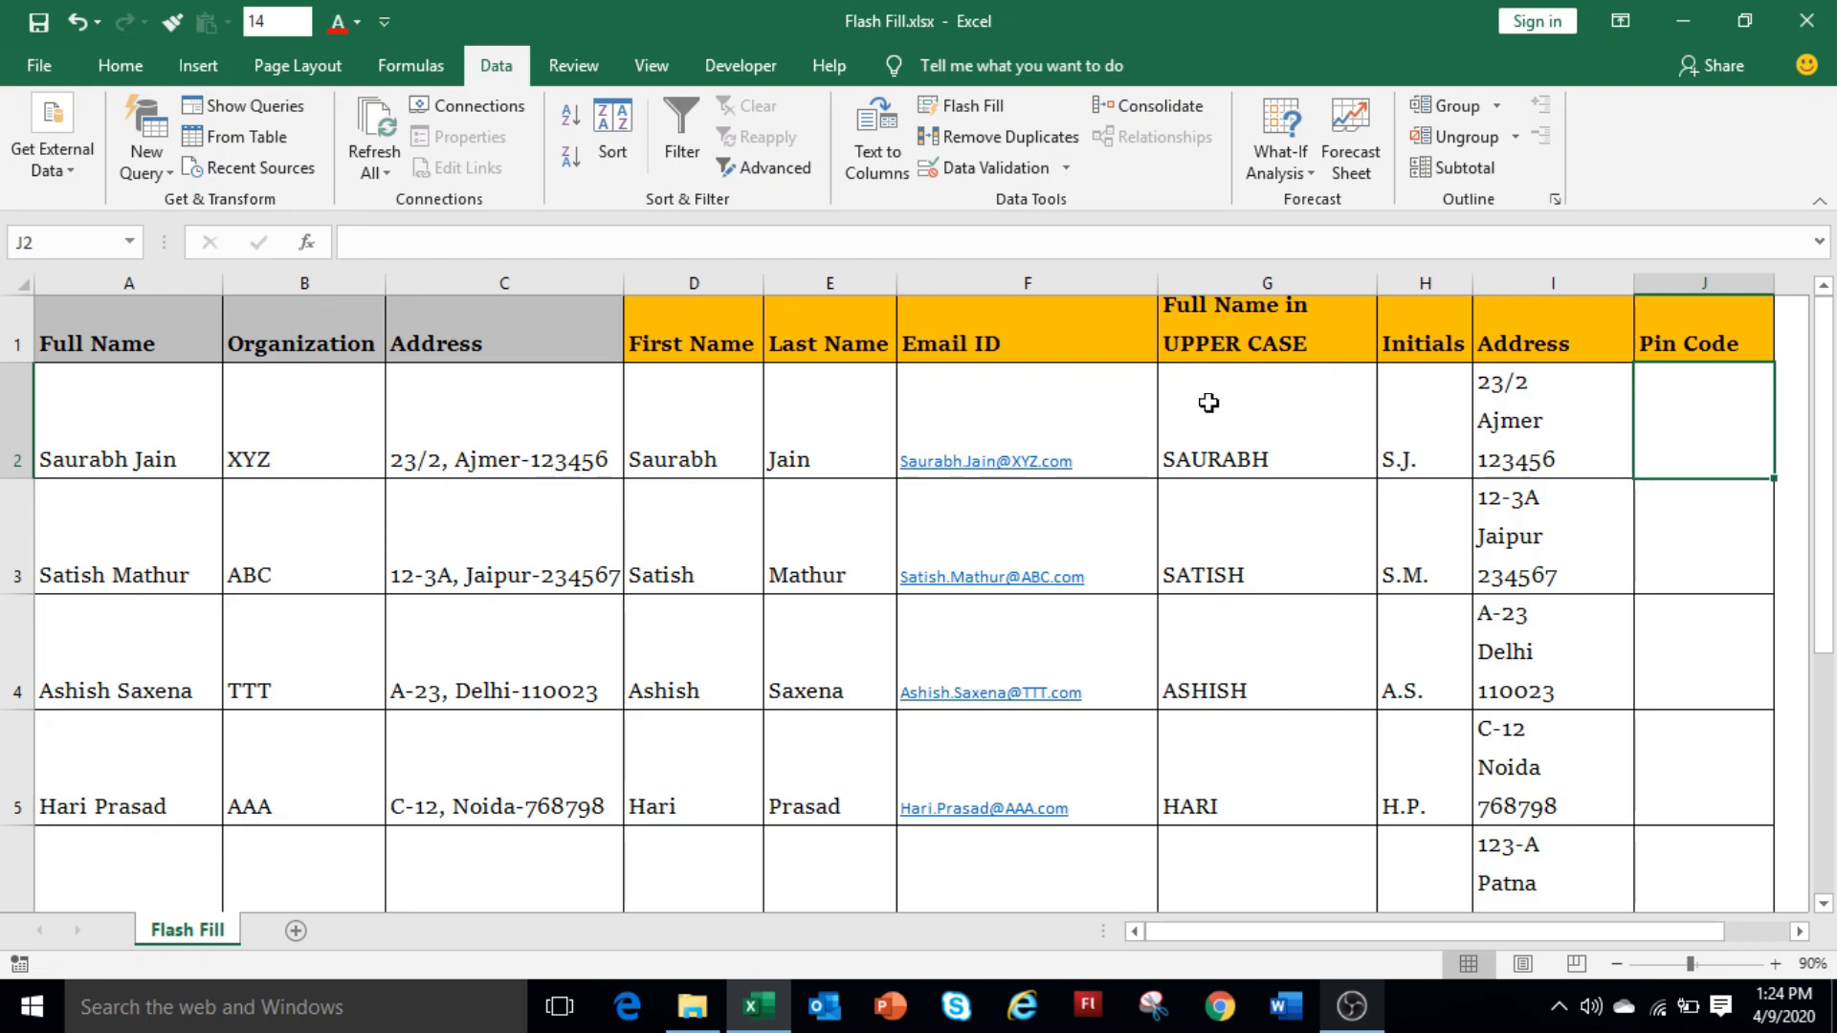
Enter 123456 in J2 and format it in red at font size 20.
{"action": "double_click", "coordinate": [1673, 390]}
{"action": "type", "text": "123456"}
{"action": "key", "text": "Return"}
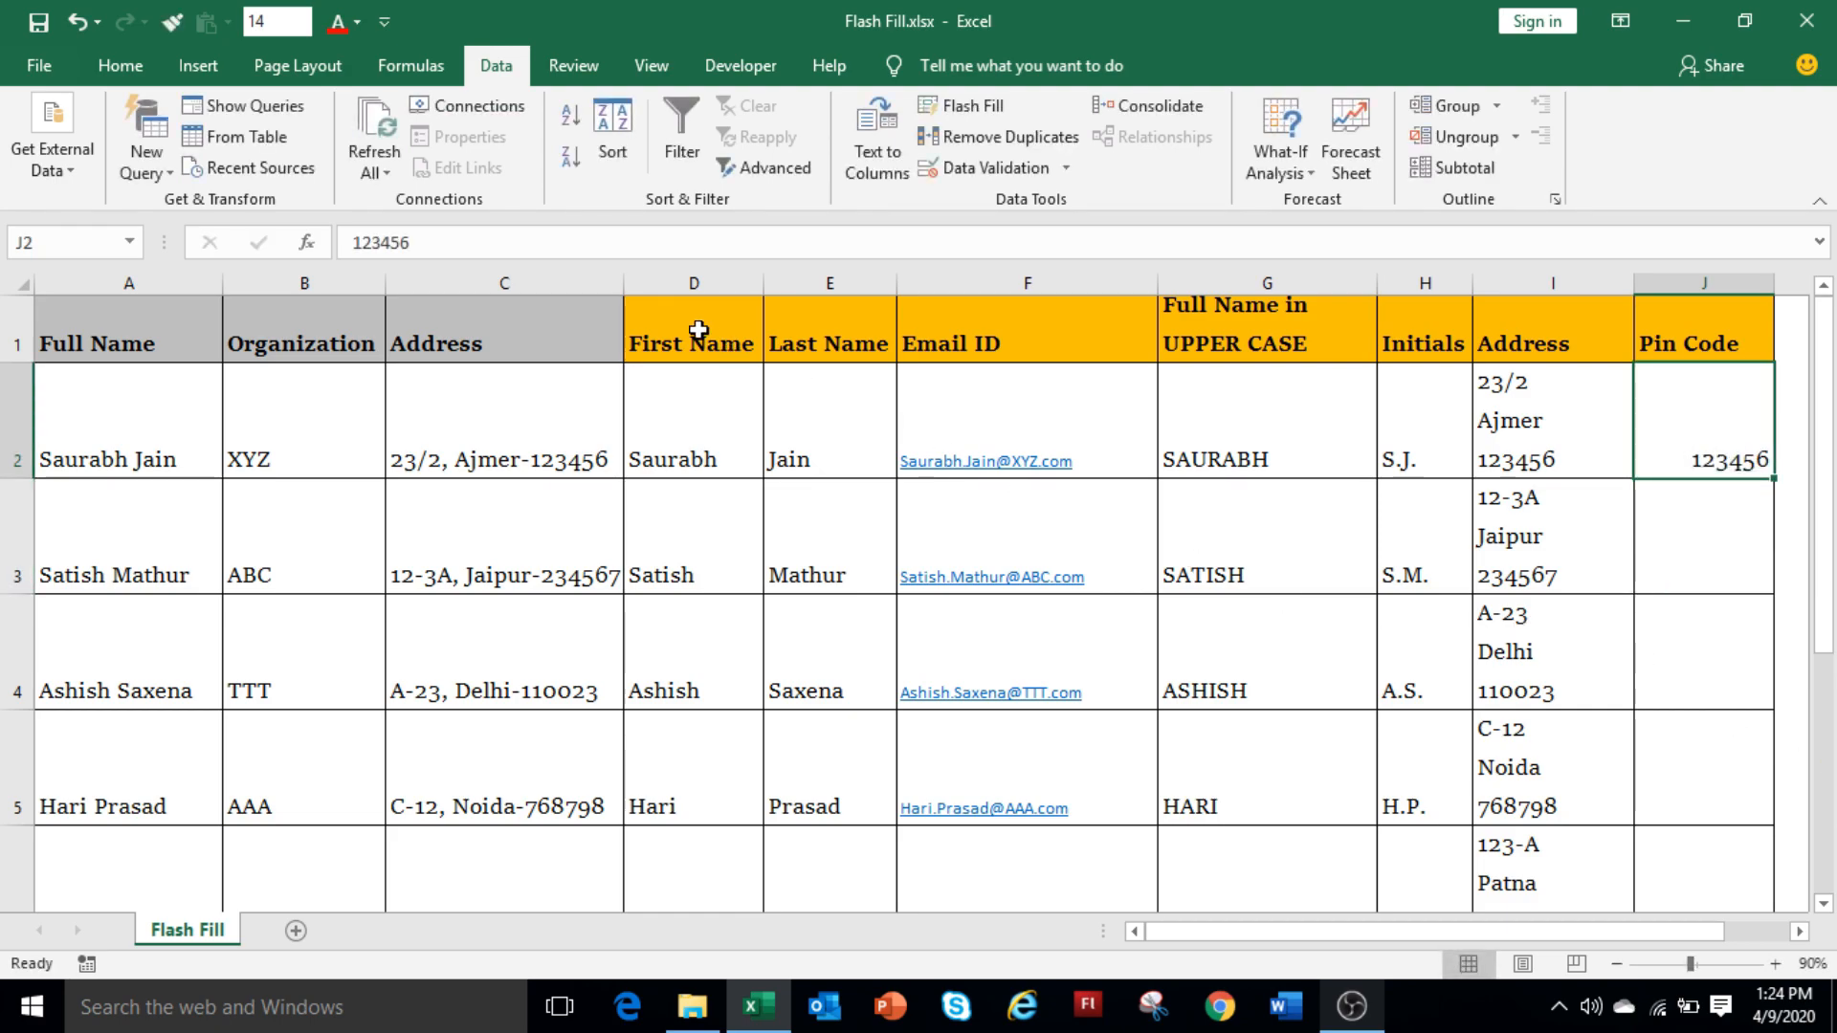
{"action": "left_click", "coordinate": [339, 22]}
{"action": "left_click", "coordinate": [305, 22]}
{"action": "left_click", "coordinate": [264, 244]}
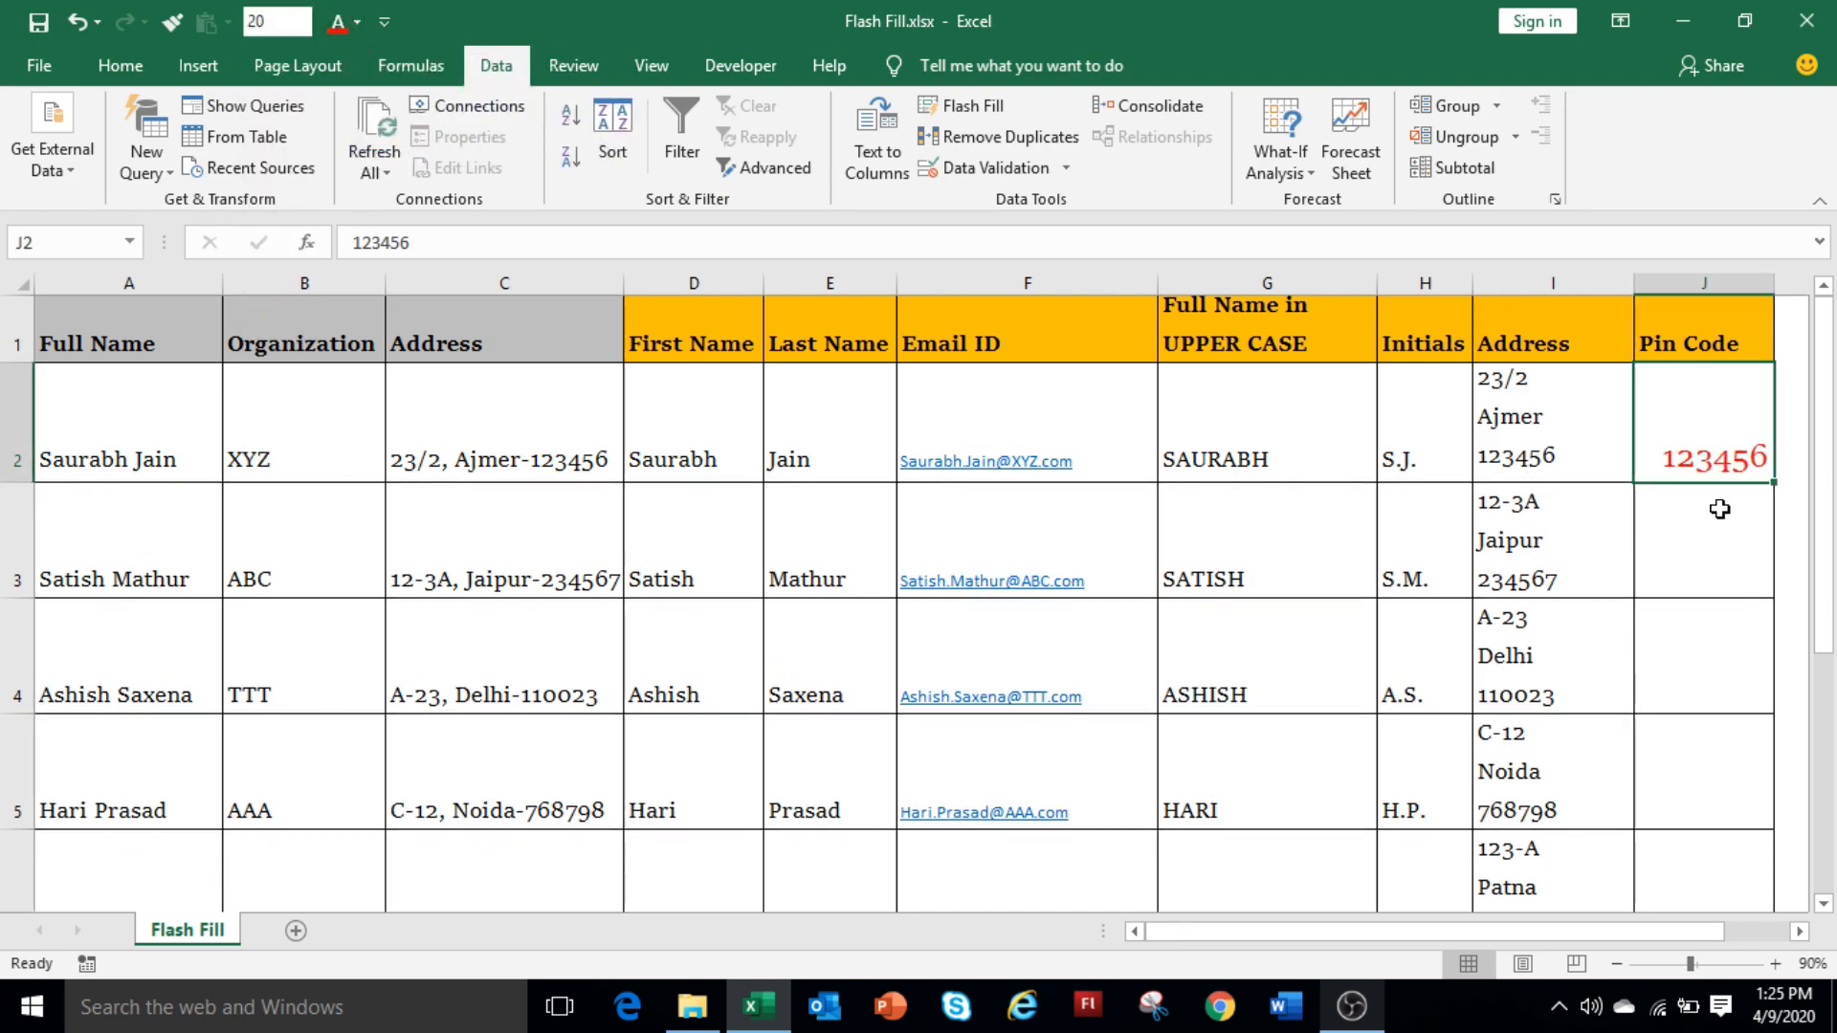
Flash Fill the red pin codes into the remaining rows and check the column.
{"action": "key", "text": "ctrl+e"}
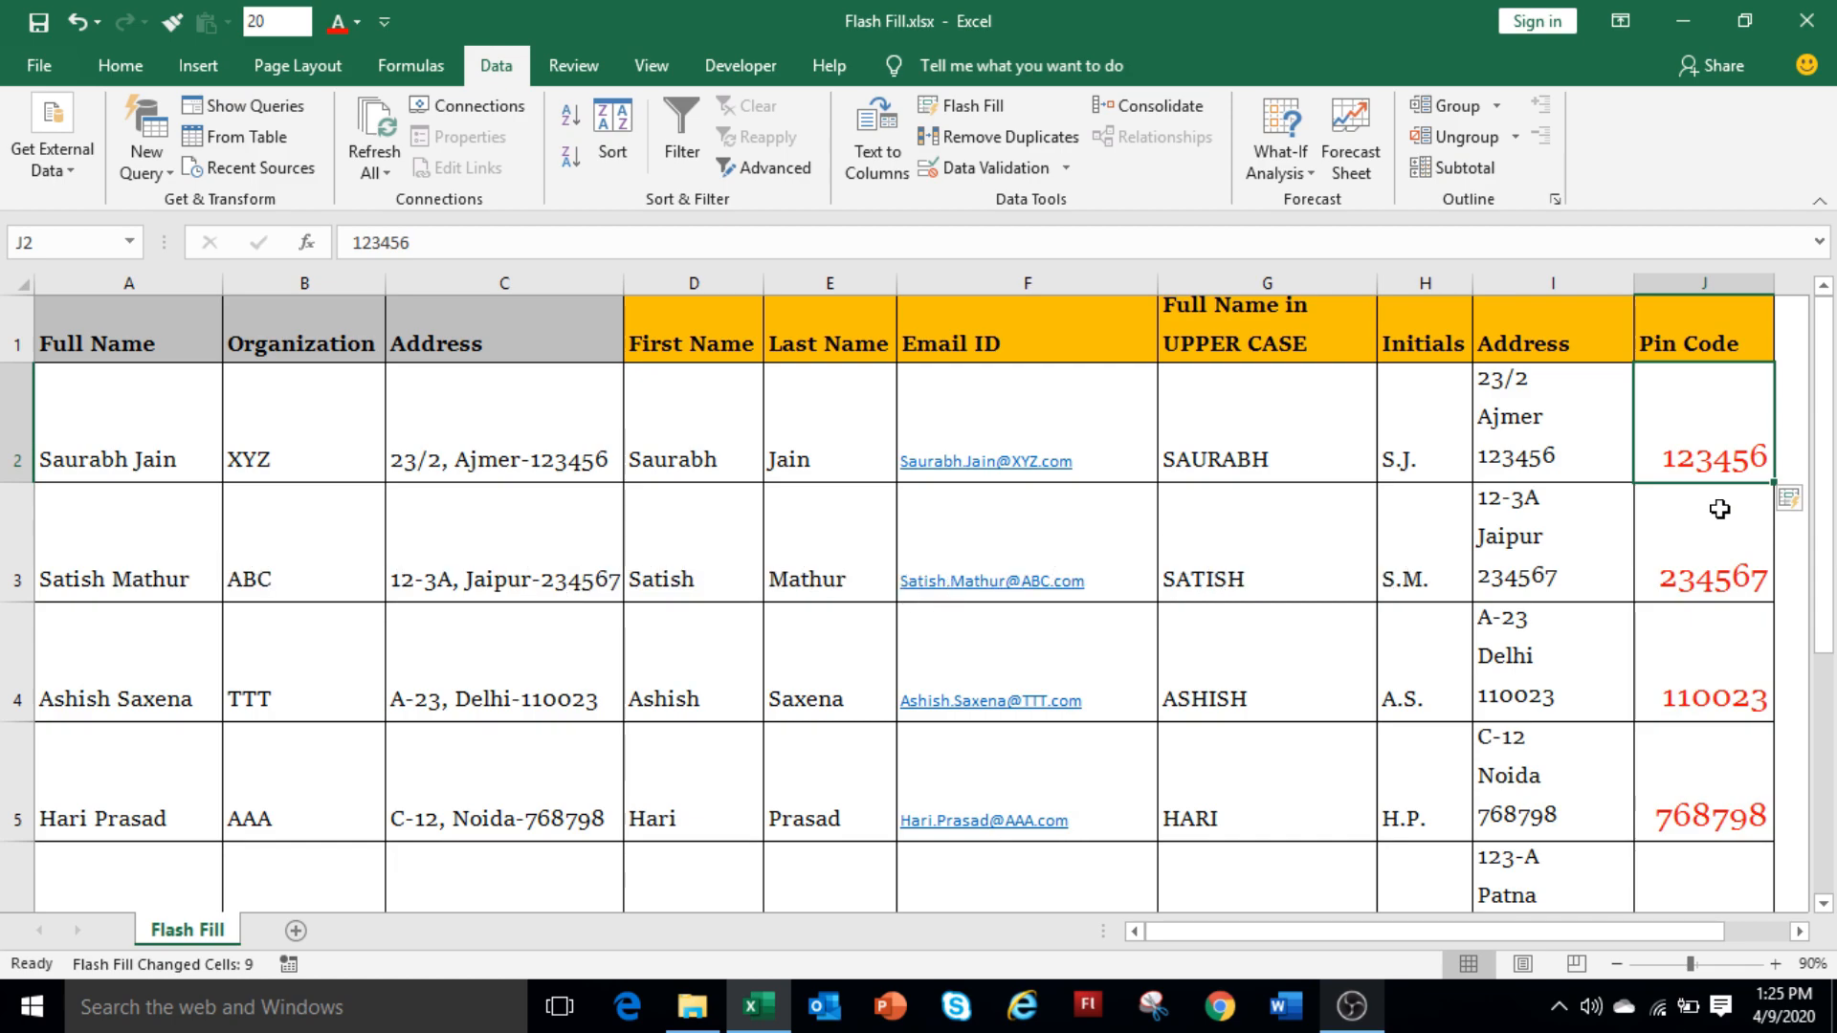
{"action": "scroll", "coordinate": [1719, 509], "scroll_direction": "down", "scroll_amount": 2}
{"action": "scroll", "coordinate": [1720, 509], "scroll_direction": "up", "scroll_amount": 2}
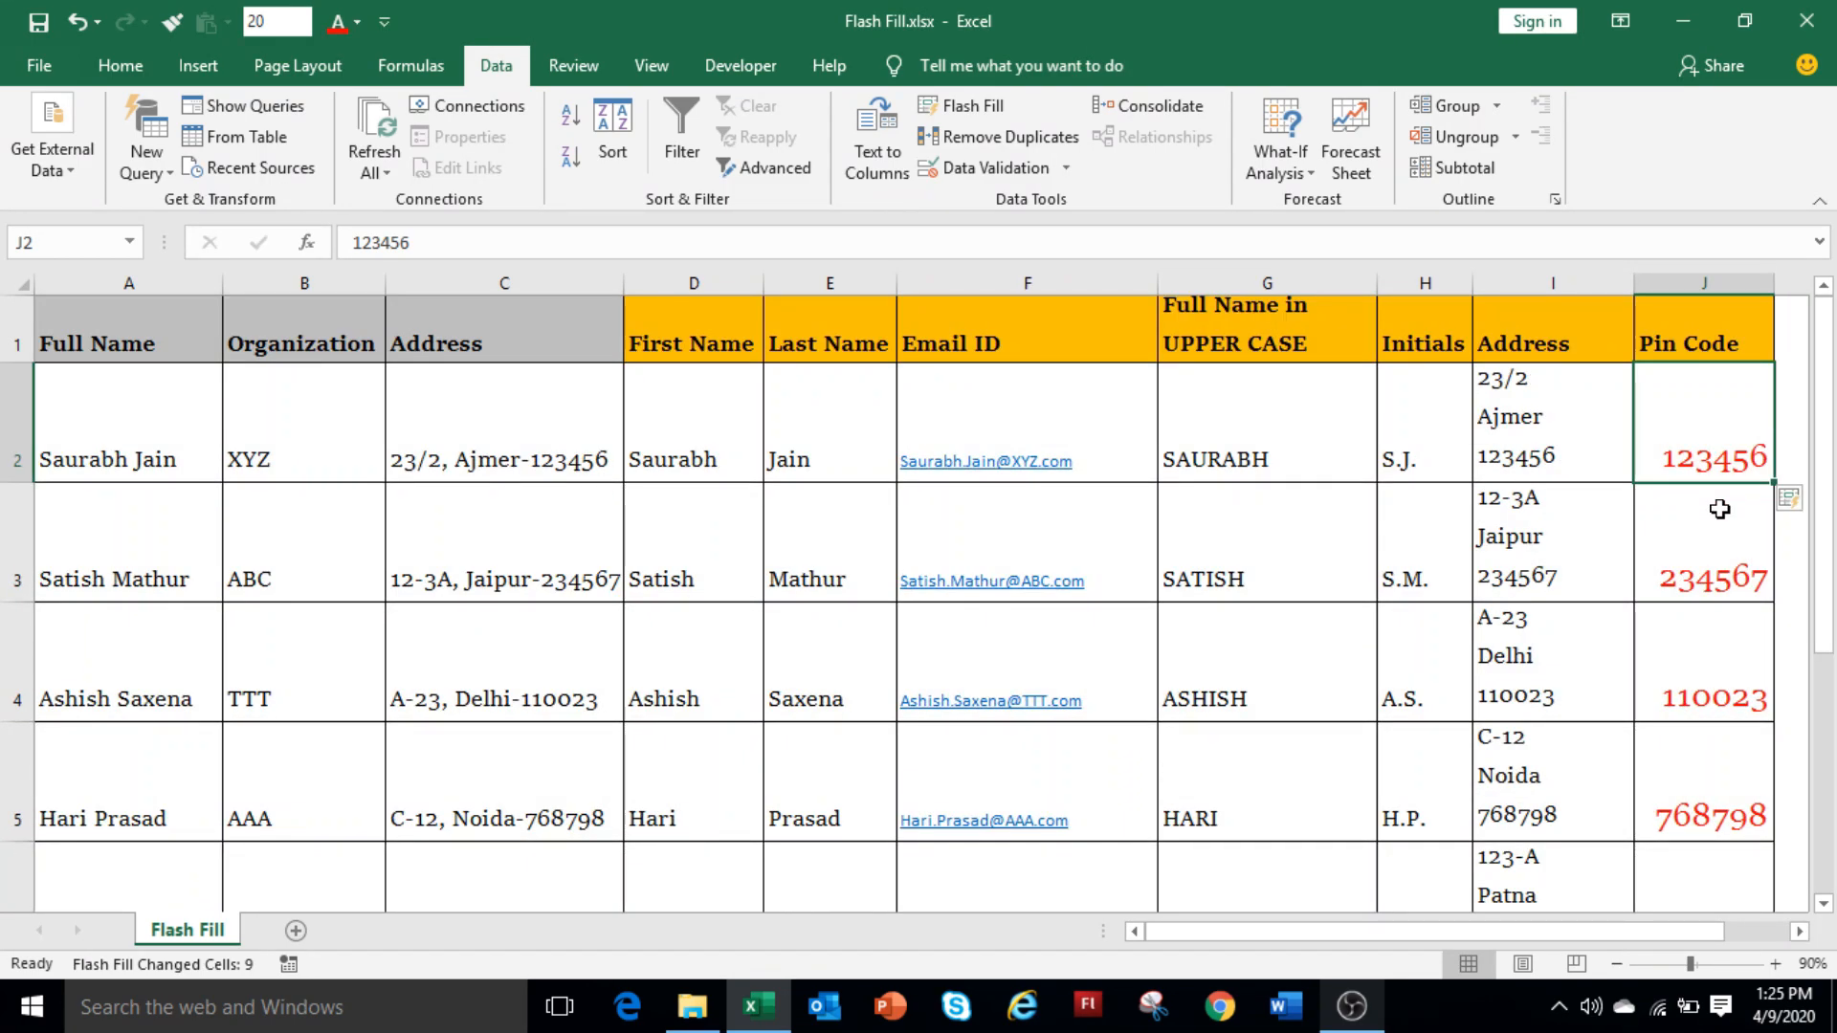